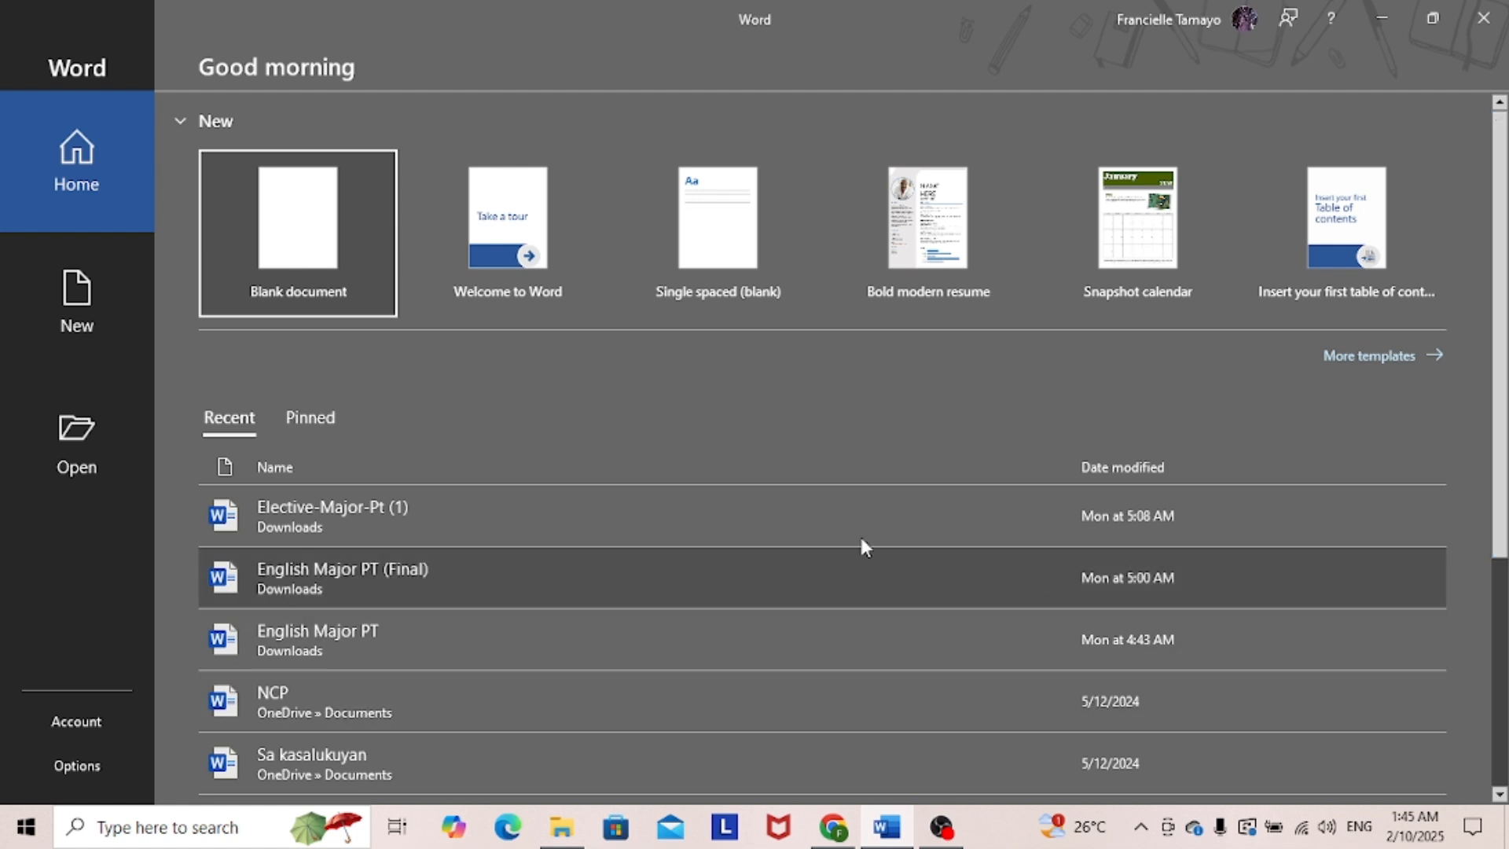
- Create a blank document and set its paper size to Letter, 8.5" x 11"
{"action": "left_click", "coordinate": [285, 229]}
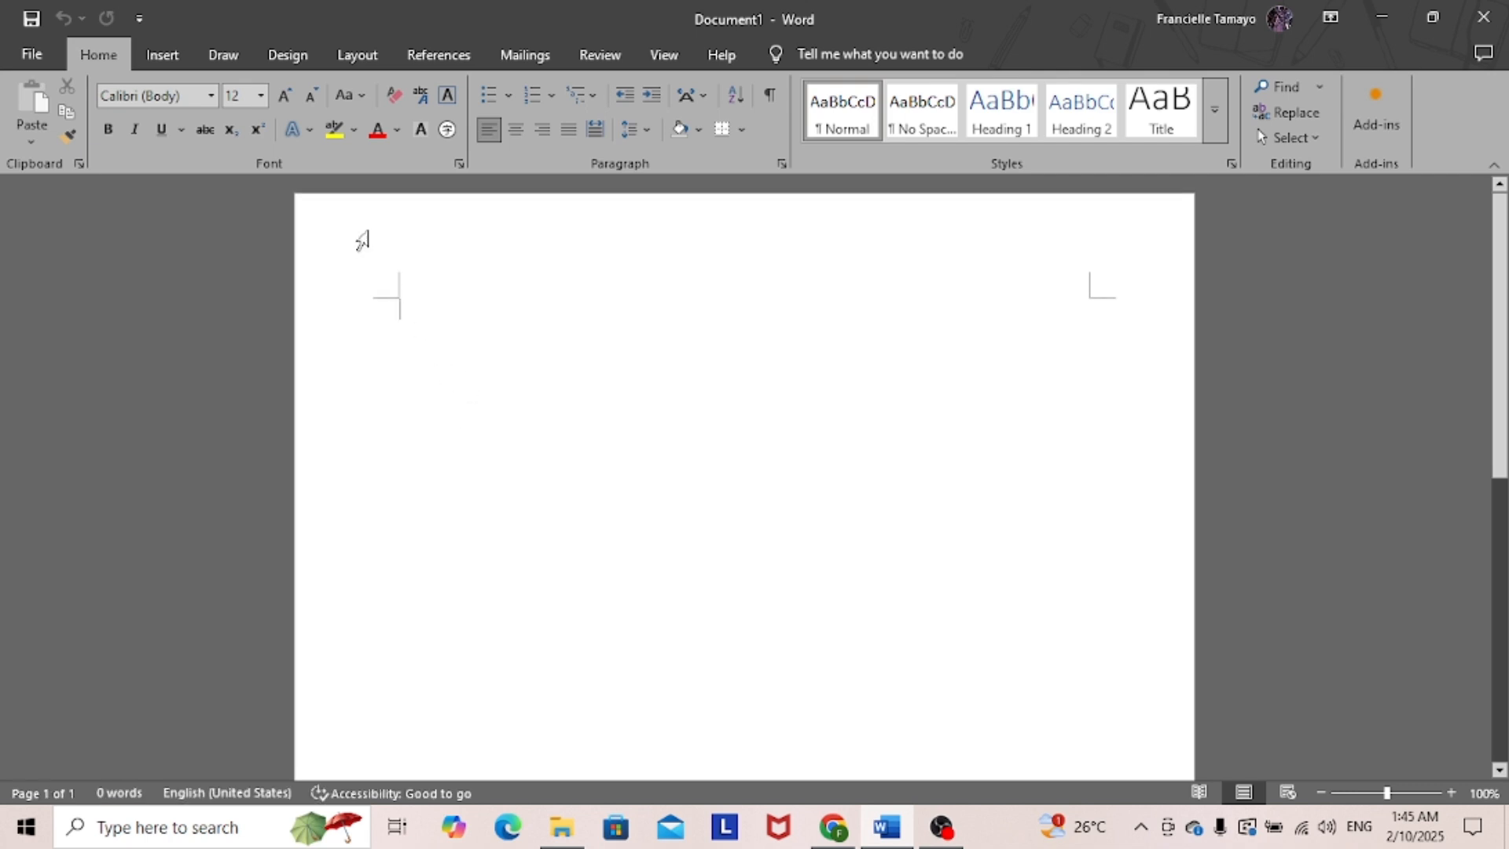
{"action": "left_click", "coordinate": [354, 56]}
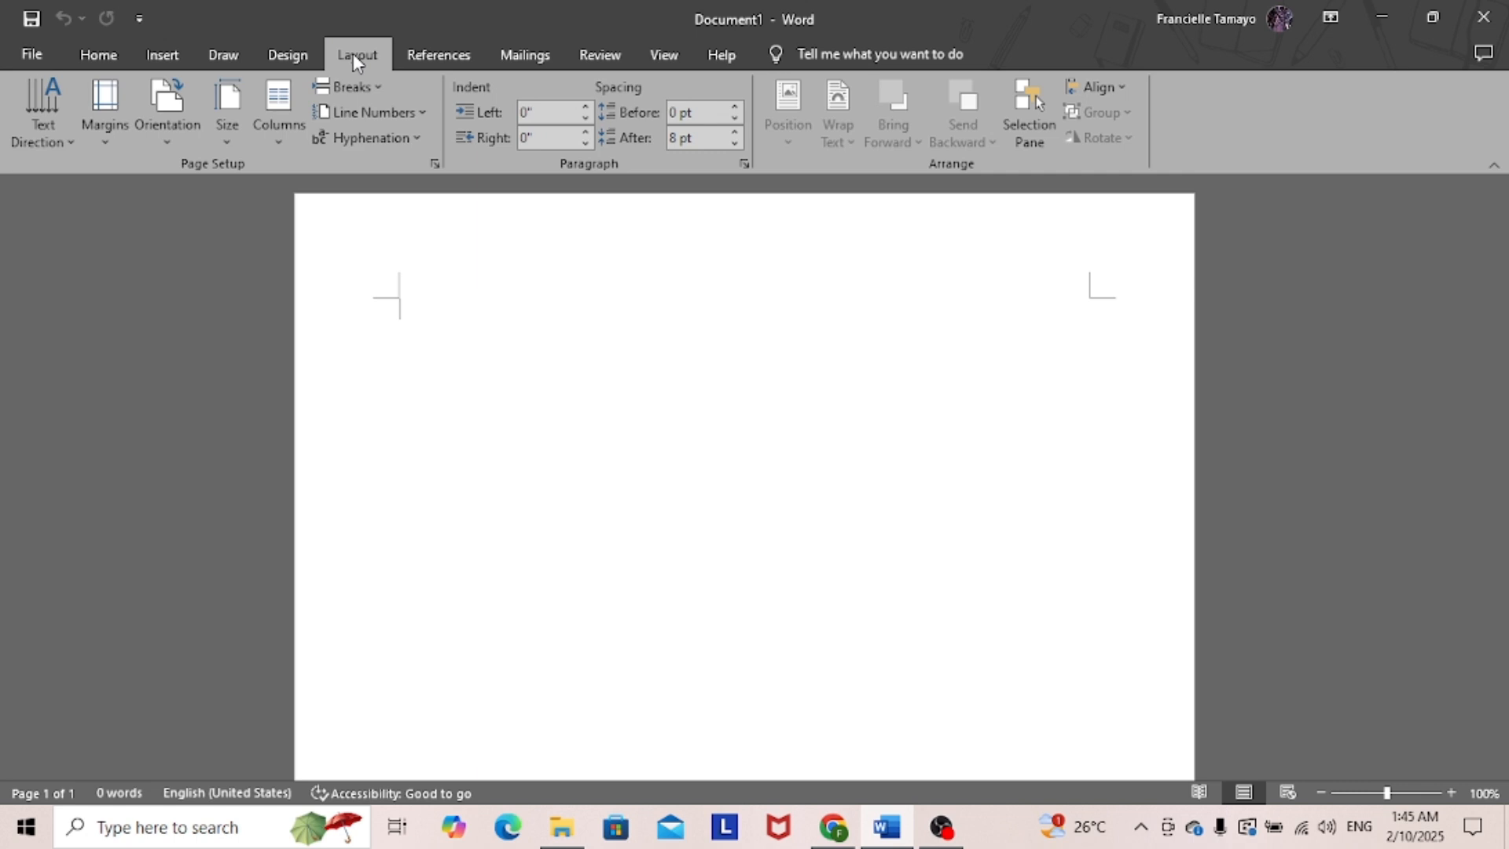
{"action": "left_click", "coordinate": [234, 110]}
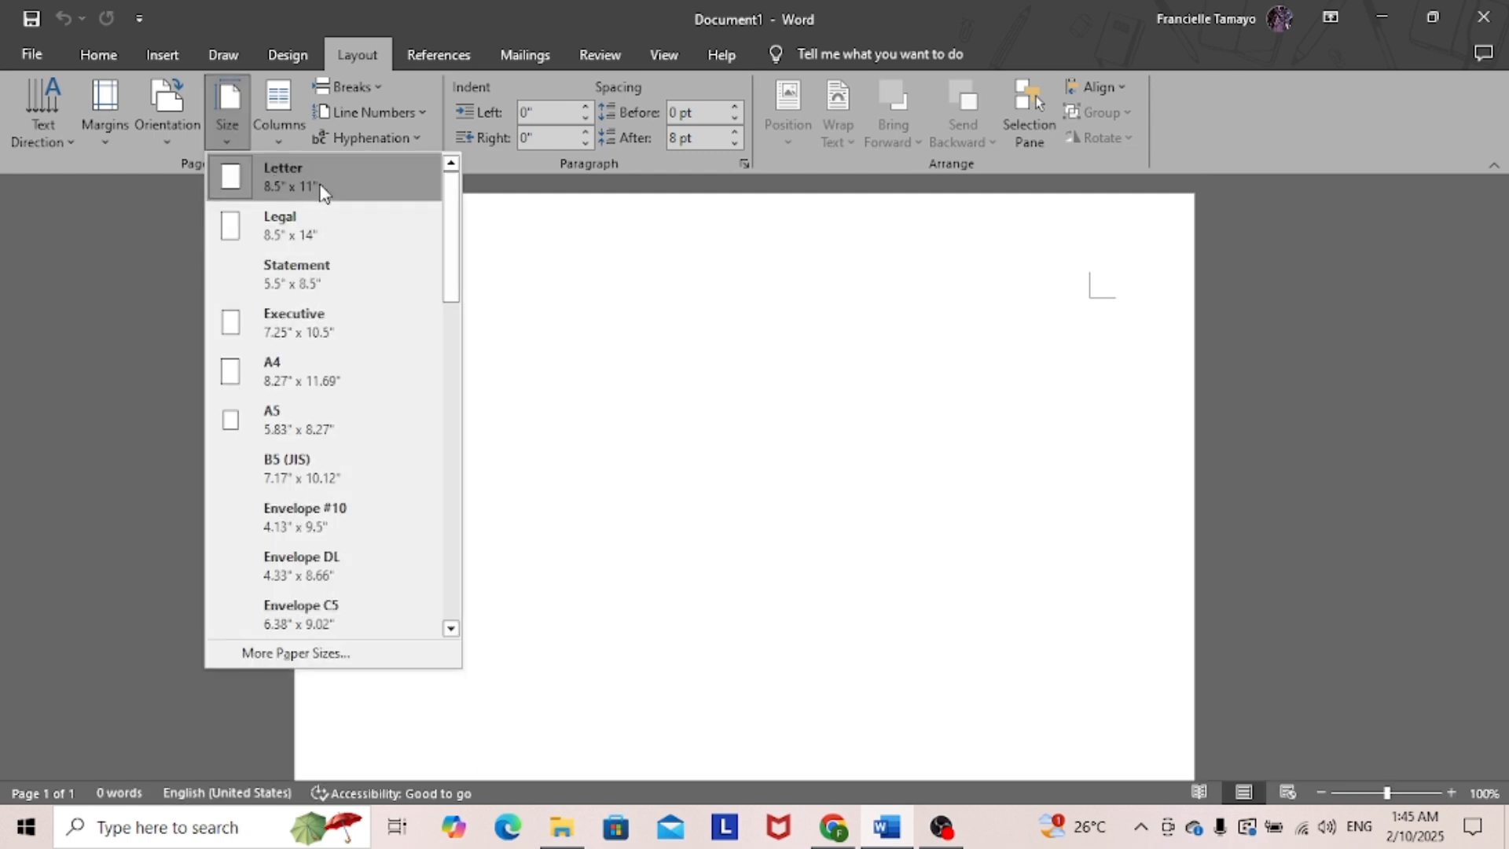
{"action": "left_click", "coordinate": [351, 168]}
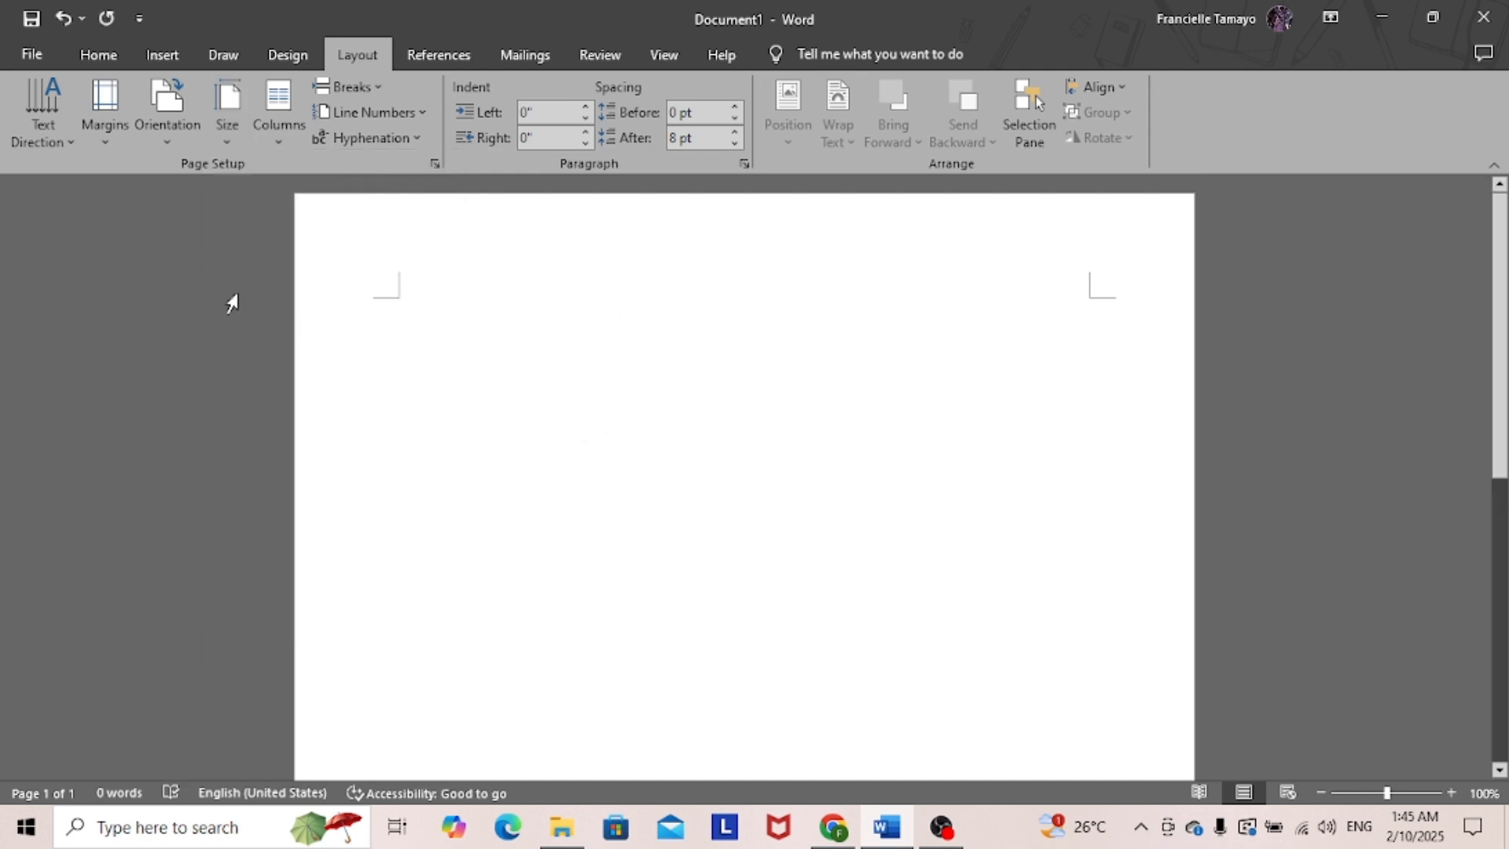
- Apply the Narrow margins preset, 0.5" on all four sides, to the document
{"action": "left_click", "coordinate": [109, 126]}
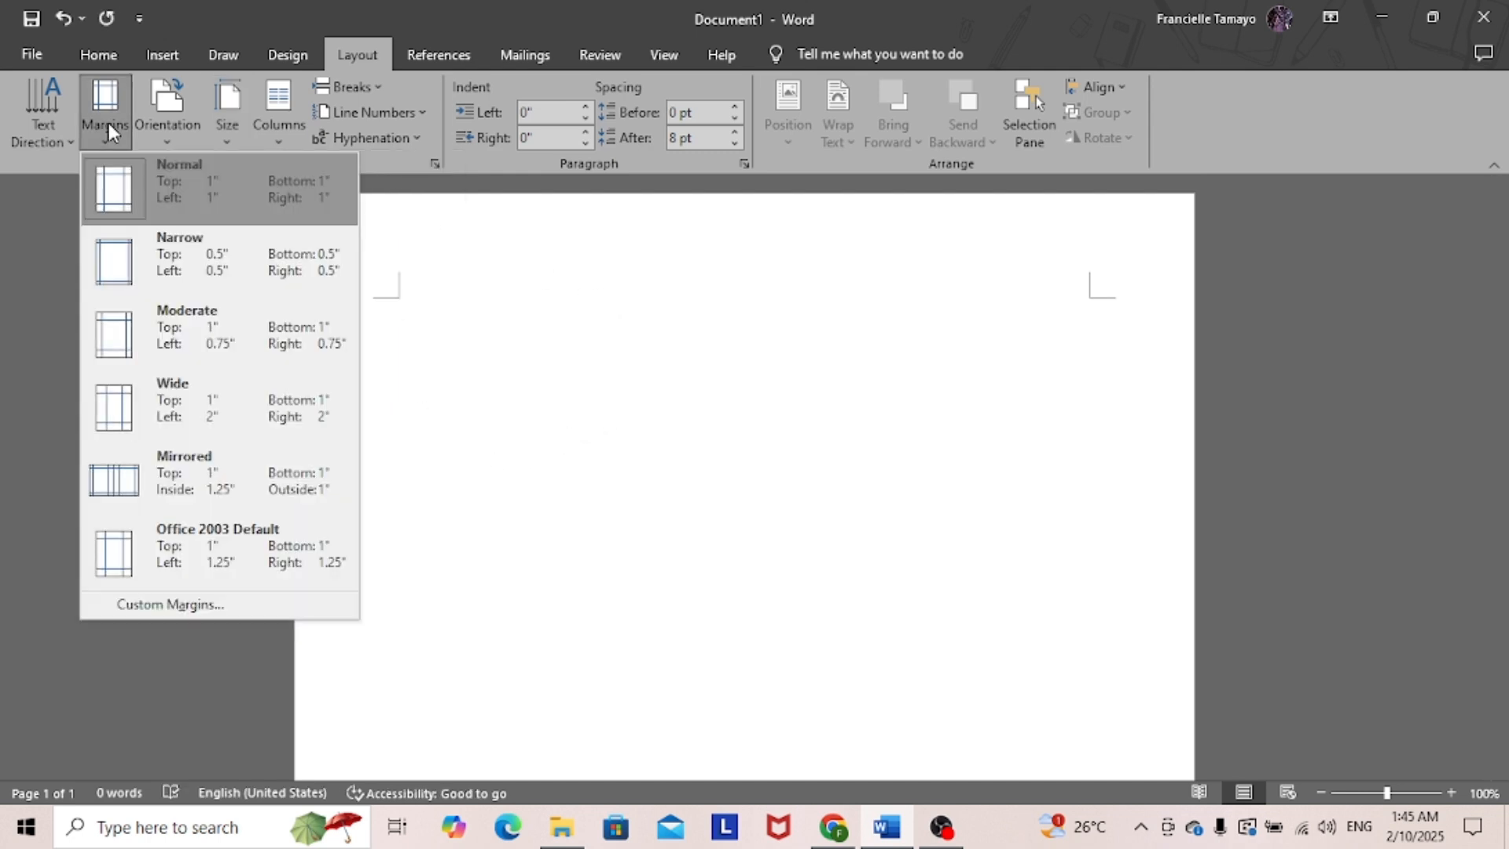
{"action": "left_click", "coordinate": [171, 271]}
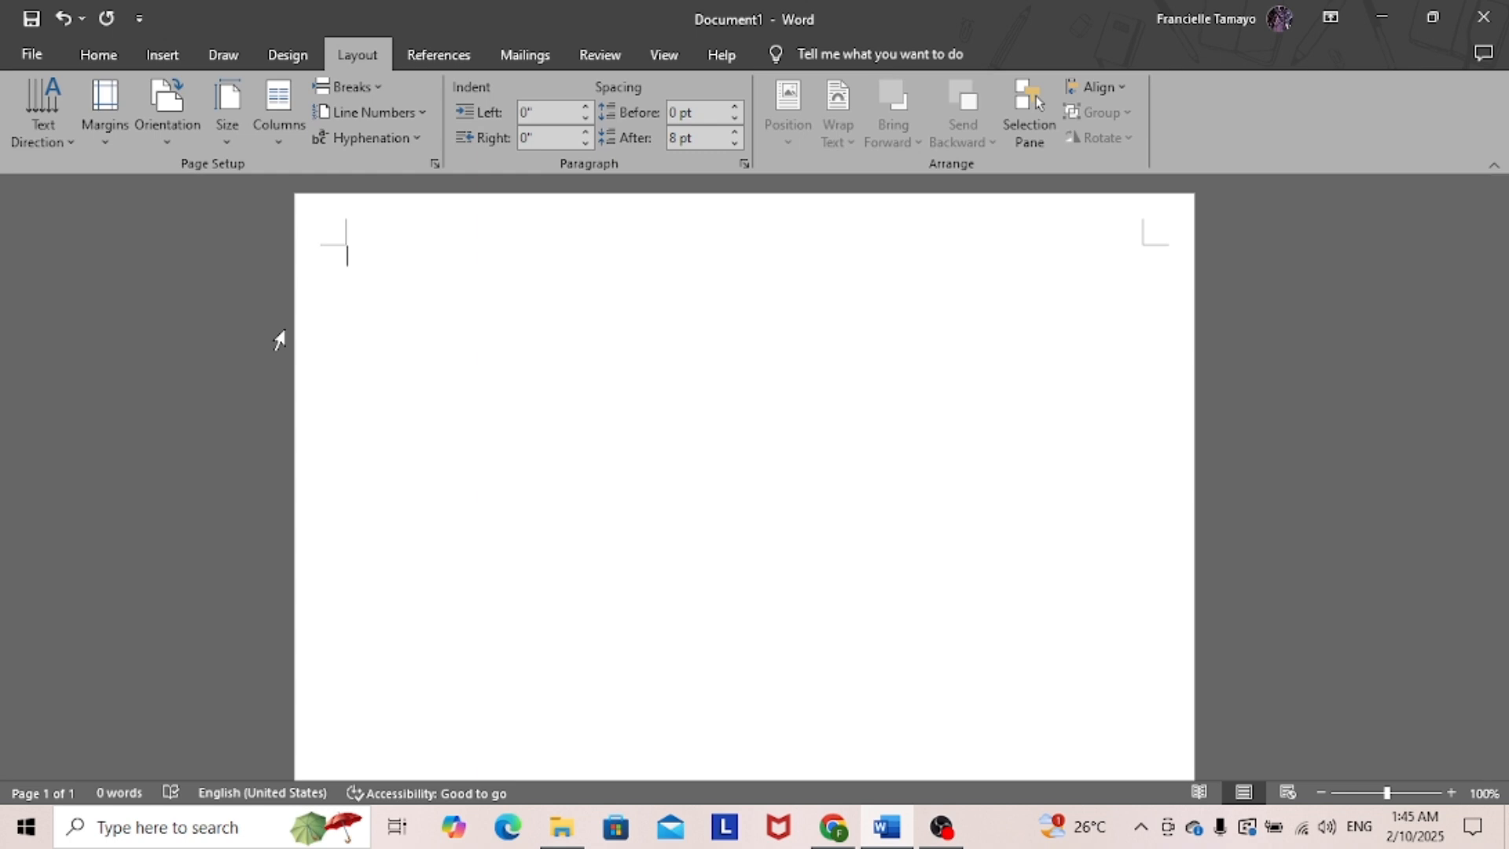
{"action": "scroll", "coordinate": [493, 475], "scroll_direction": "down", "scroll_amount": 2}
{"action": "scroll", "coordinate": [493, 477], "scroll_direction": "up", "scroll_amount": 2}
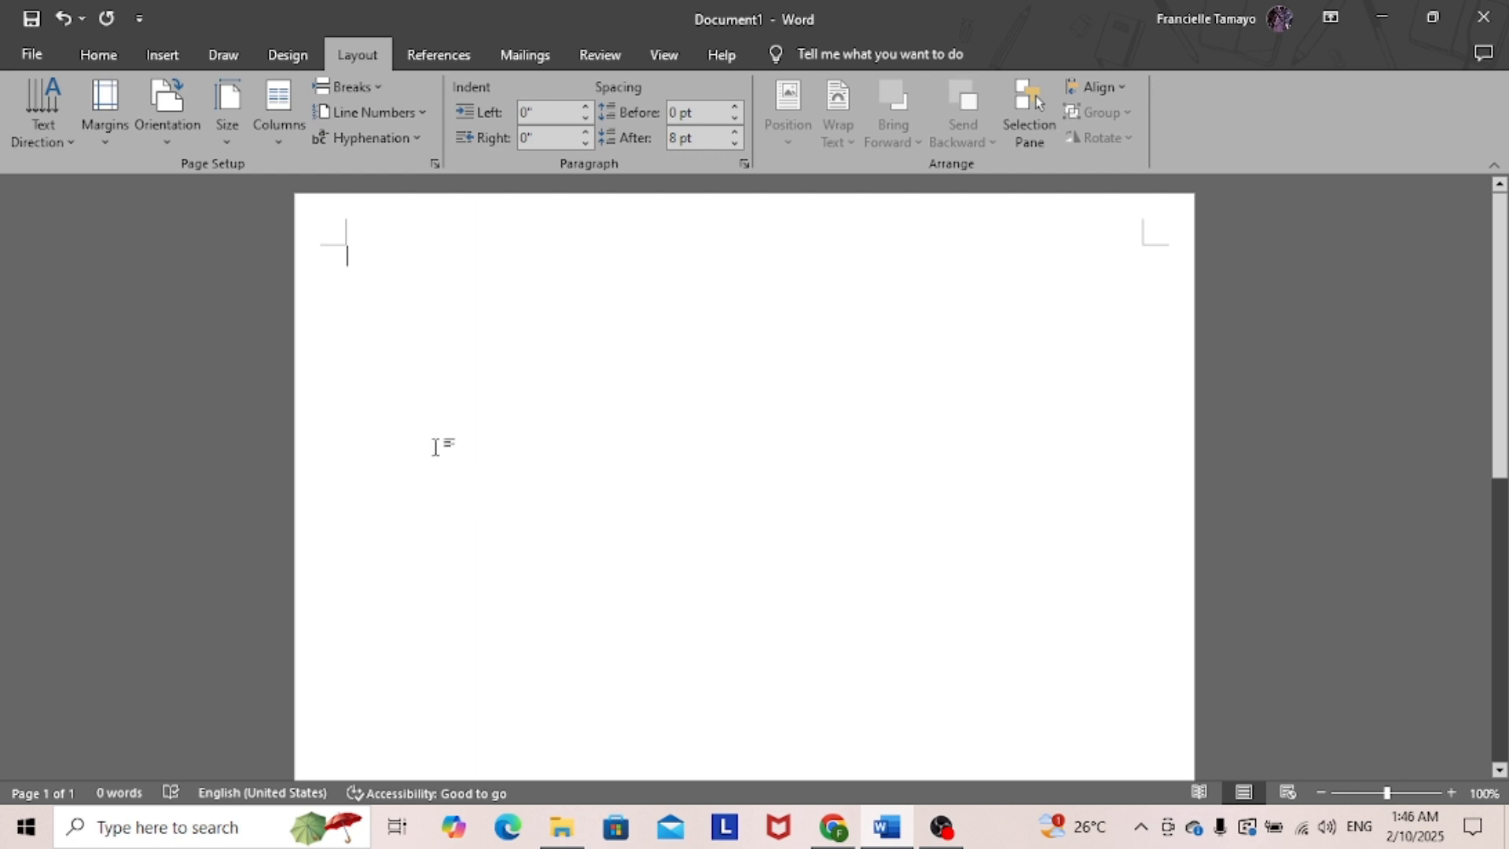
{"action": "scroll", "coordinate": [445, 478], "scroll_direction": "down", "scroll_amount": 3}
{"action": "scroll", "coordinate": [503, 550], "scroll_direction": "down", "scroll_amount": 3}
{"action": "scroll", "coordinate": [495, 562], "scroll_direction": "up", "scroll_amount": 6}
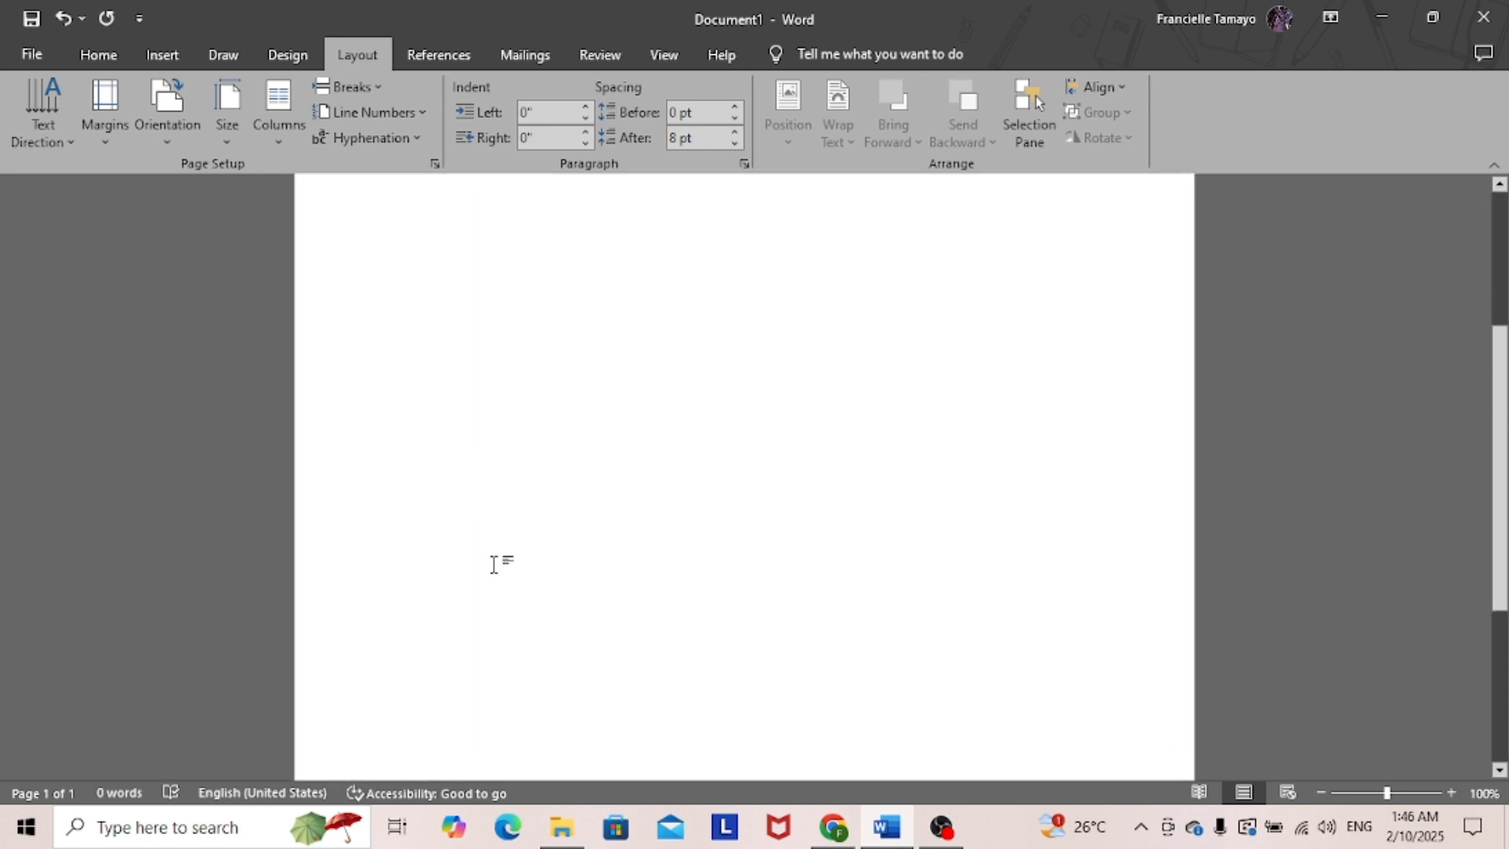
- Switch the page to Landscape orientation and divide its text layout into three columns
{"action": "left_click", "coordinate": [167, 122]}
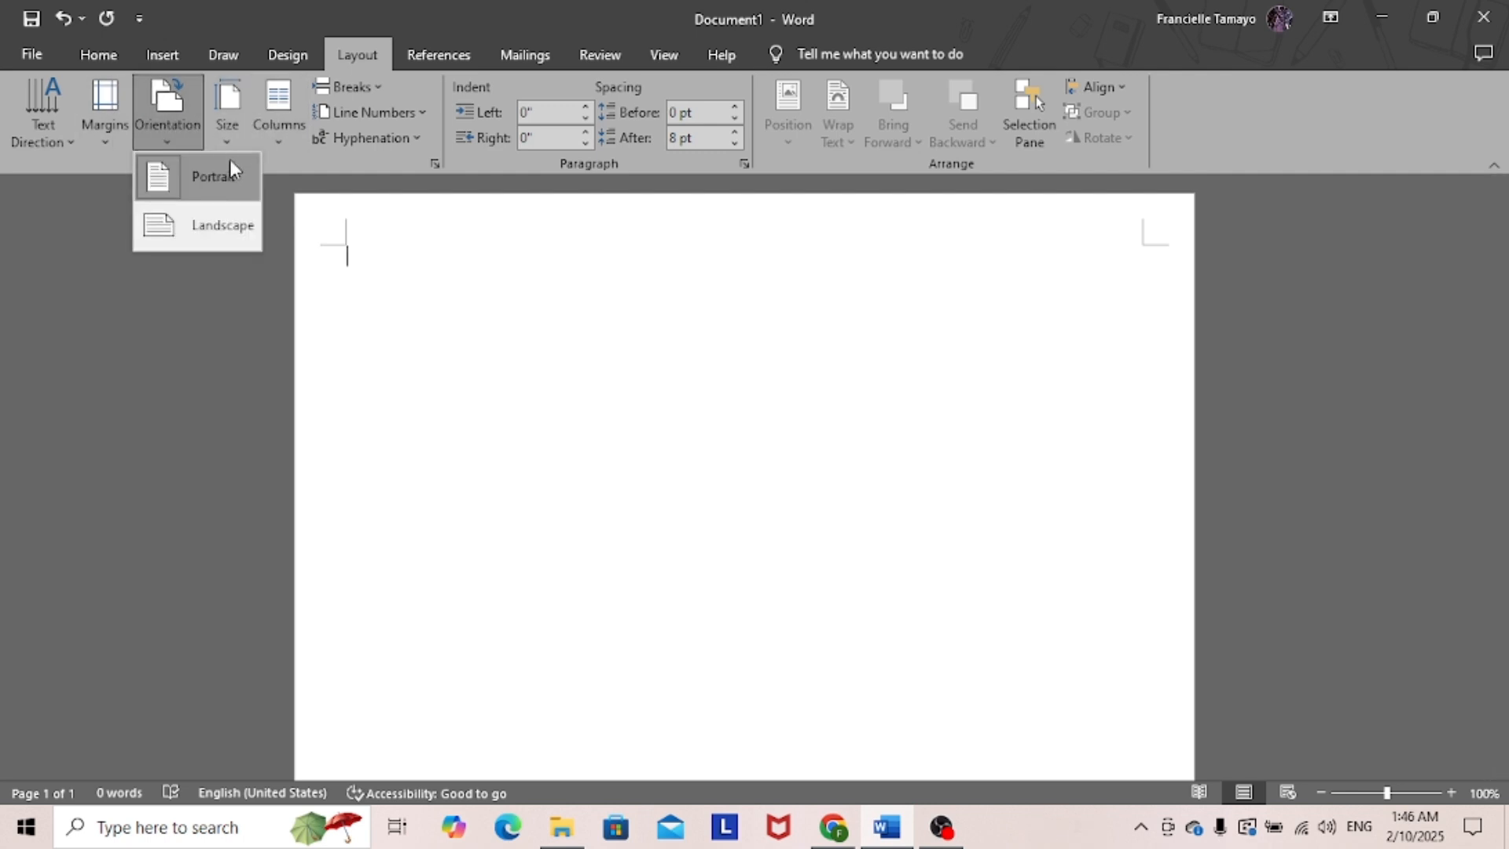
{"action": "left_click", "coordinate": [198, 226]}
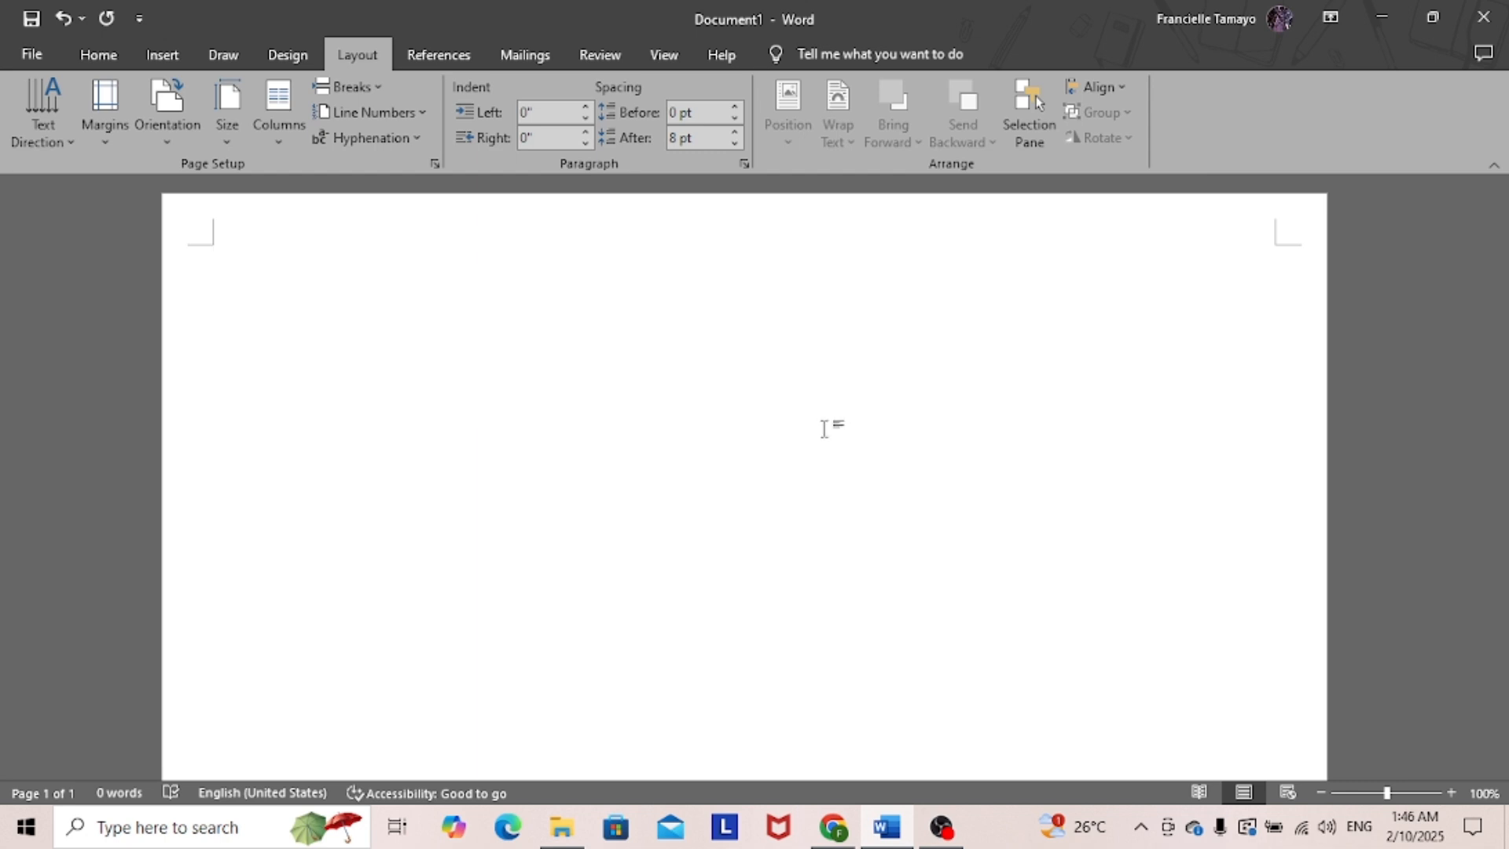
{"action": "left_click", "coordinate": [289, 121]}
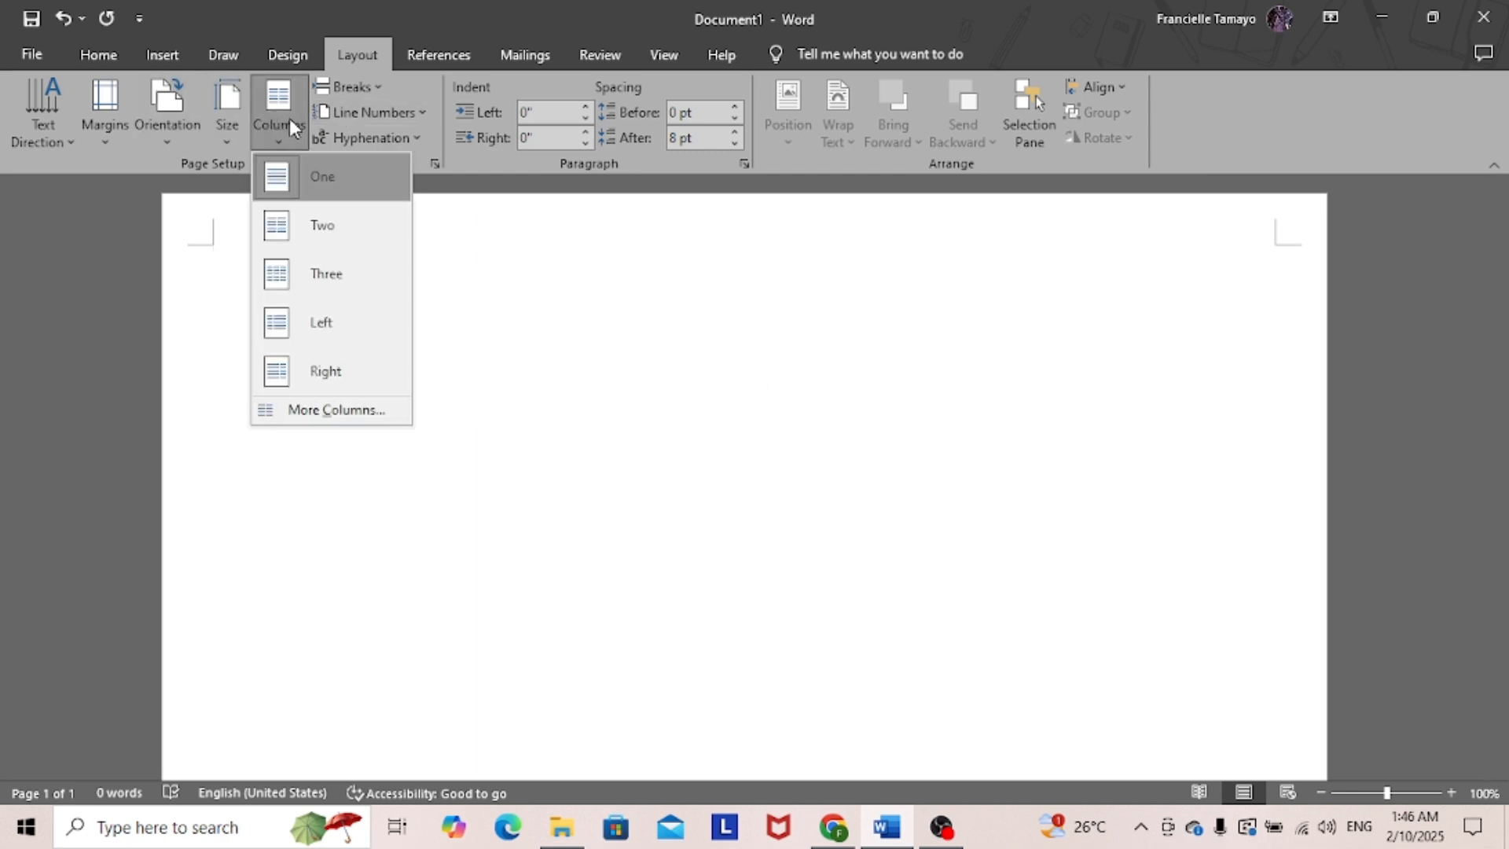
{"action": "left_click", "coordinate": [319, 275]}
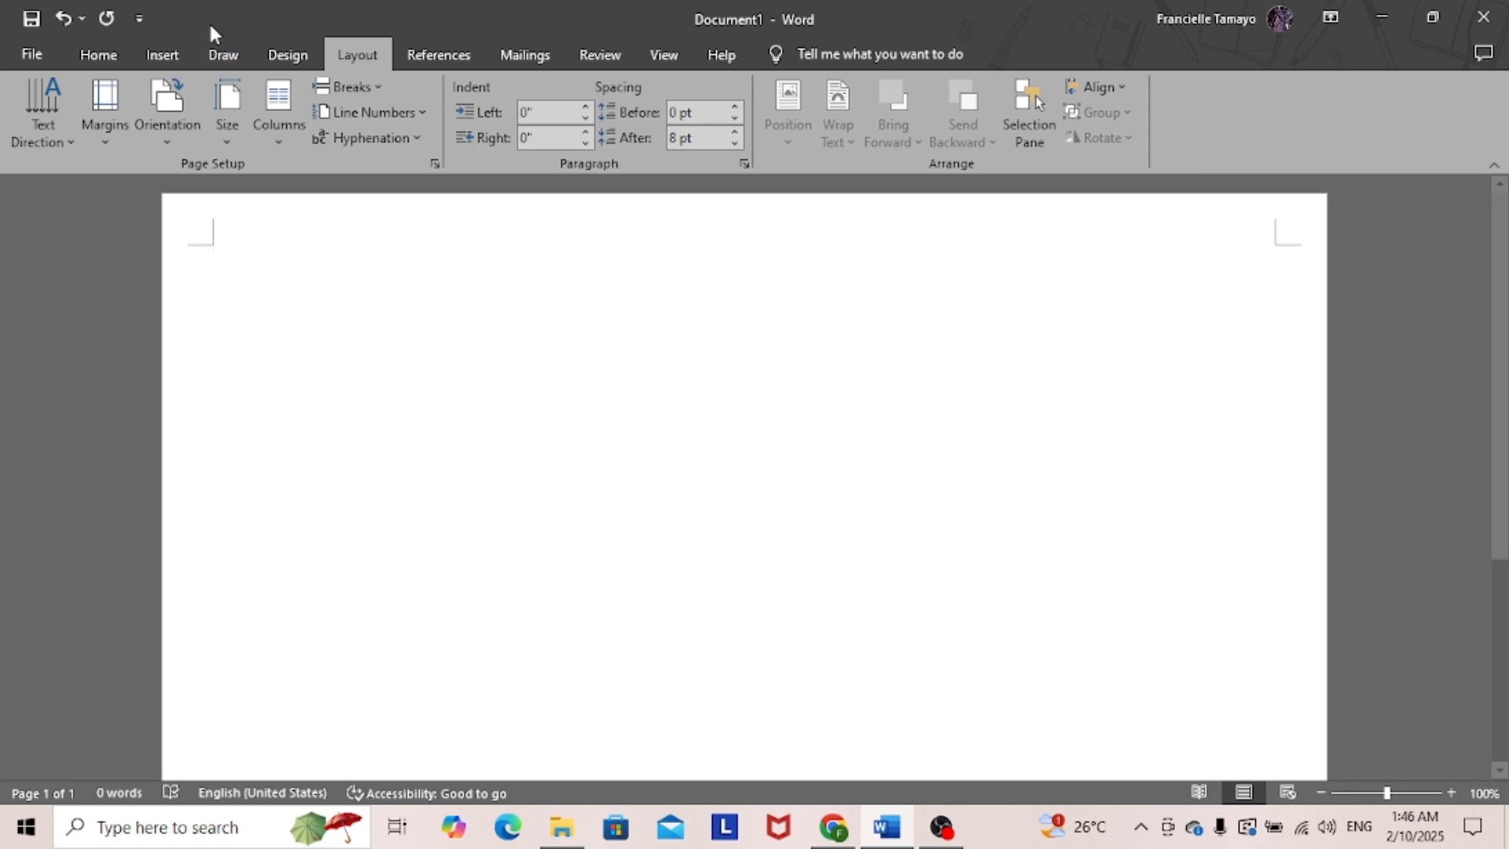
- Draw a straight vertical line from the page's top edge to its bottom edge, about a quarter of the way across the page
{"action": "left_click", "coordinate": [164, 54]}
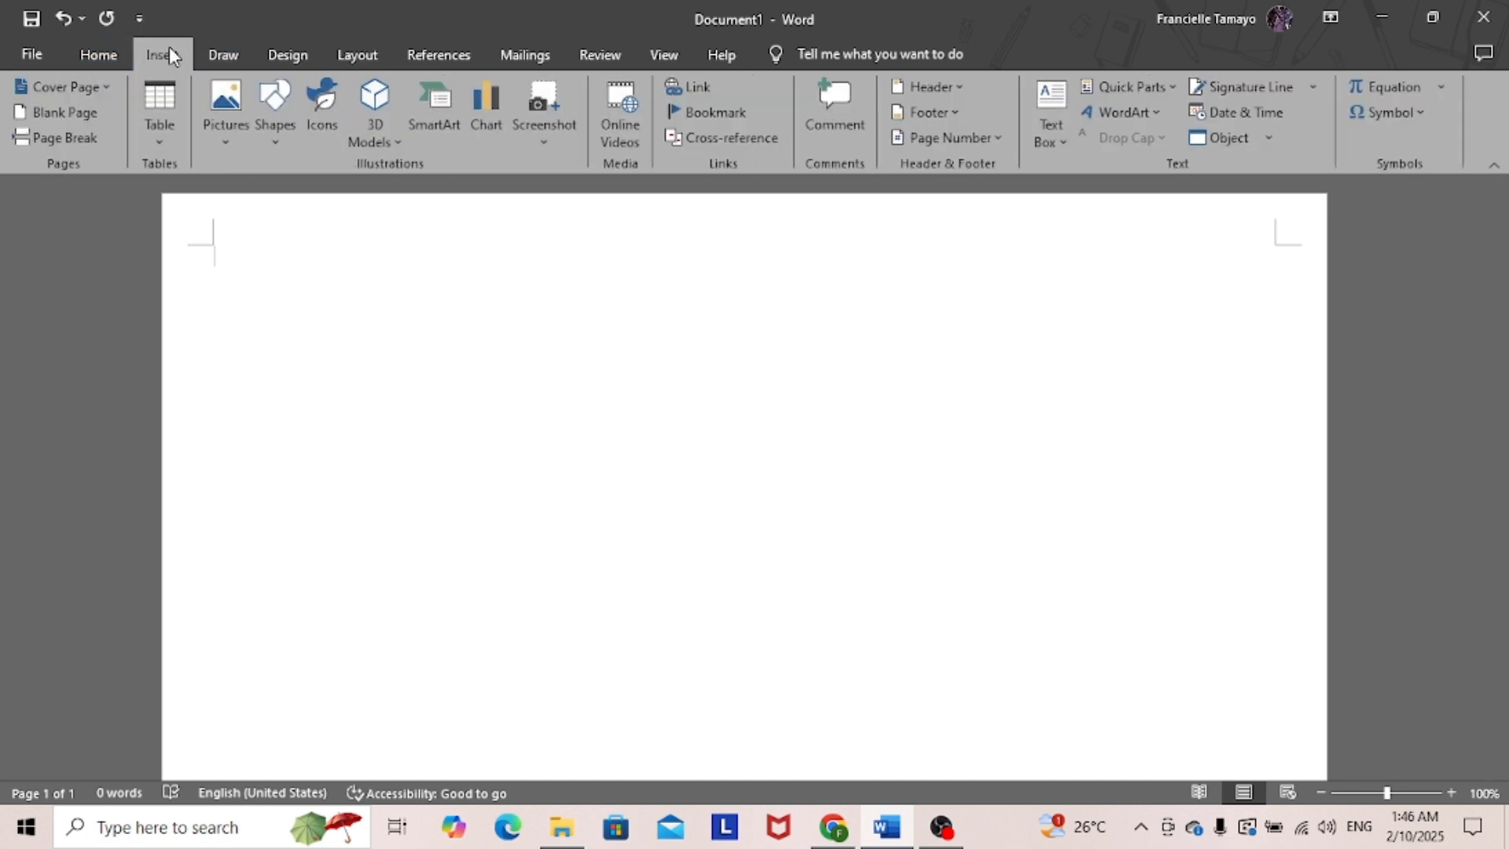
{"action": "left_click", "coordinate": [277, 127]}
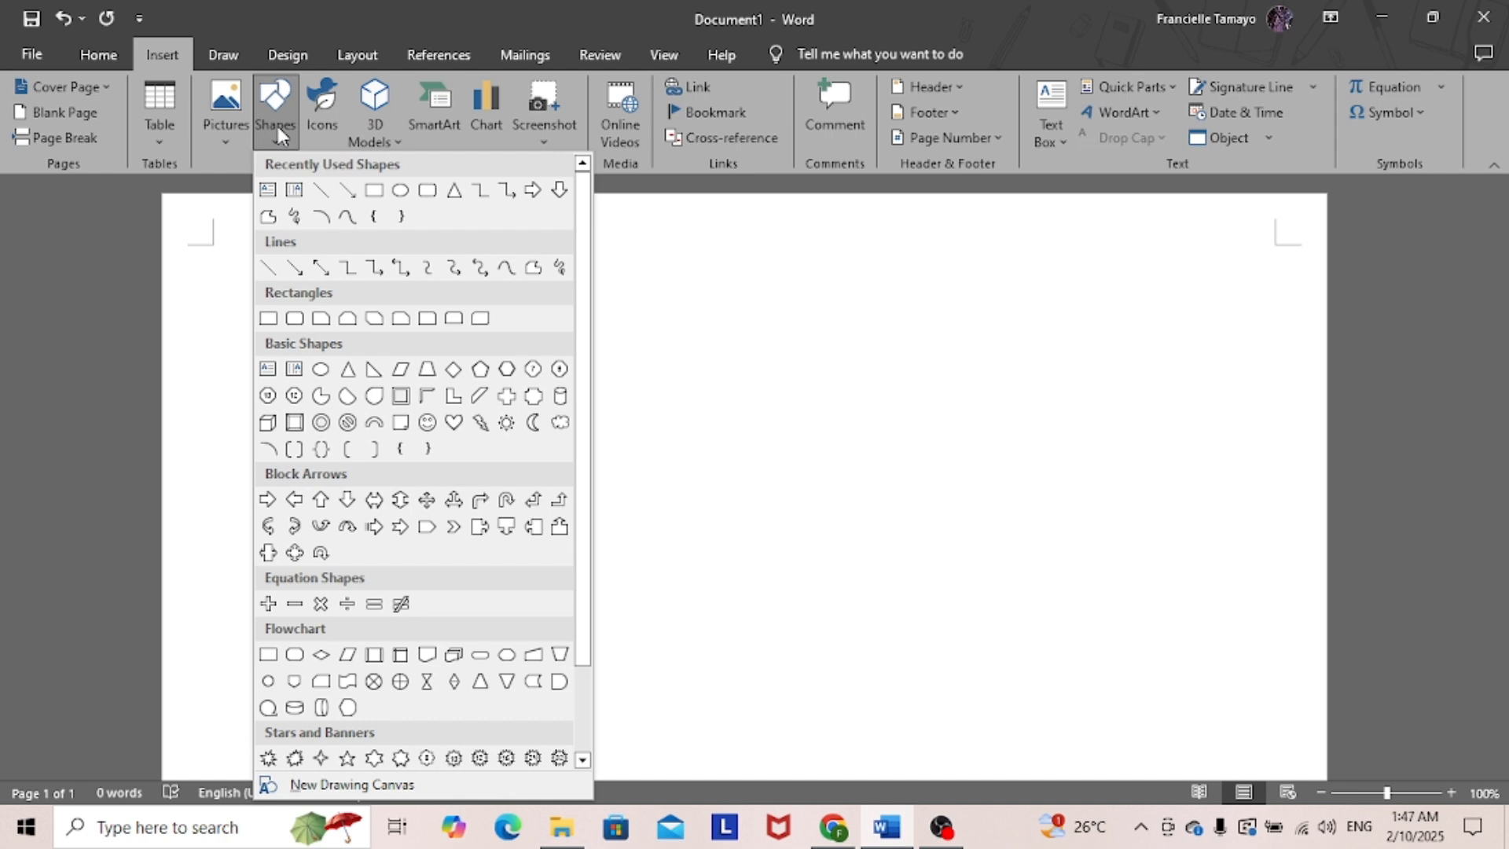
{"action": "left_click", "coordinate": [331, 194]}
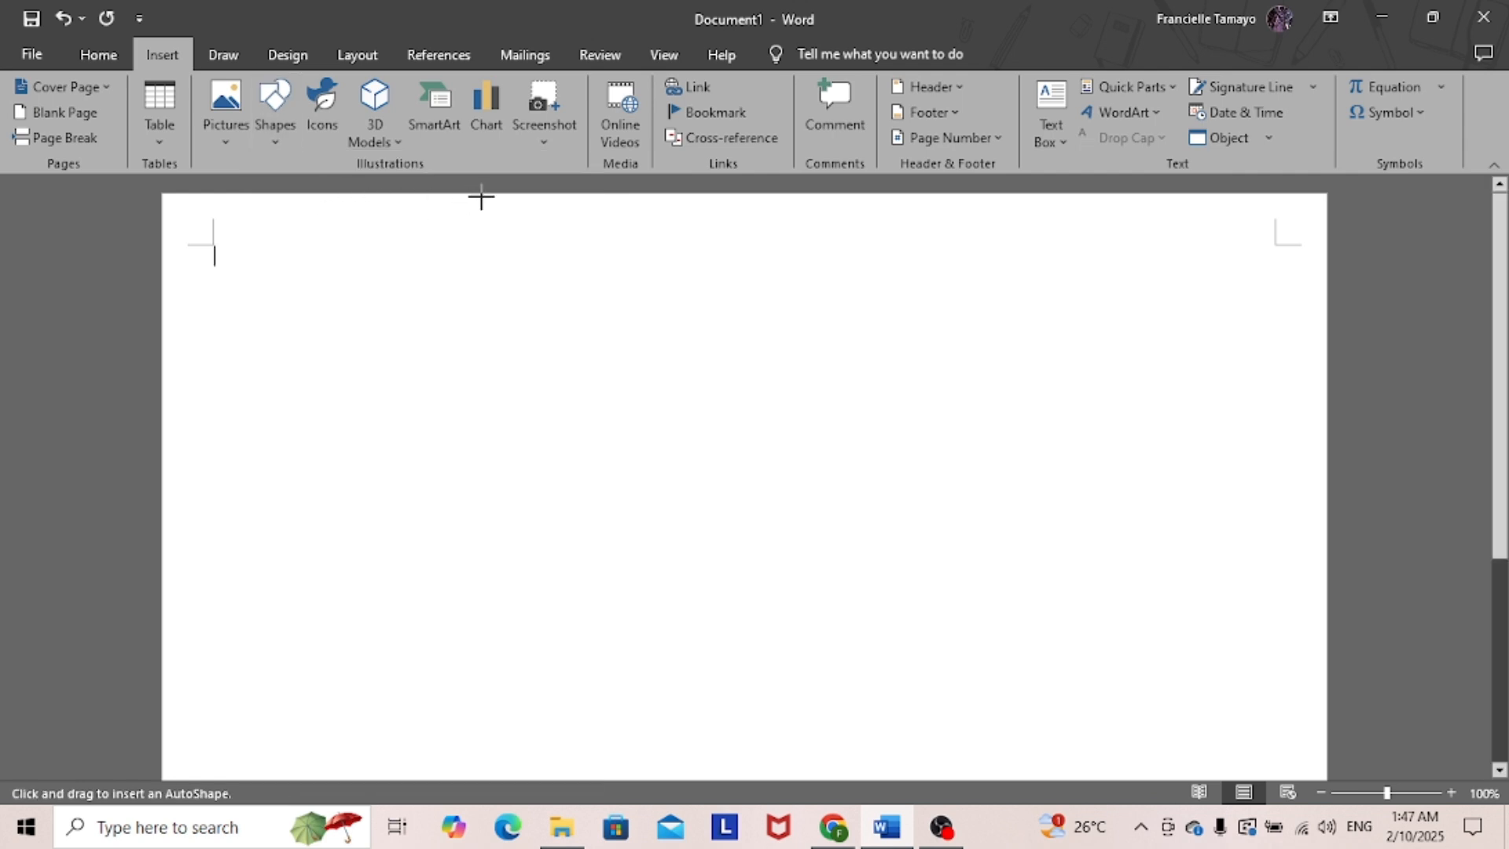
{"action": "mouse_move", "coordinate": [464, 194]}
{"action": "left_mouse_down"}
{"action": "mouse_move", "coordinate": [572, 299]}
{"action": "mouse_move", "coordinate": [459, 689]}
{"action": "mouse_move", "coordinate": [469, 789]}
{"action": "left_mouse_up"}
{"action": "scroll", "coordinate": [539, 687], "scroll_direction": "down", "scroll_amount": 4}
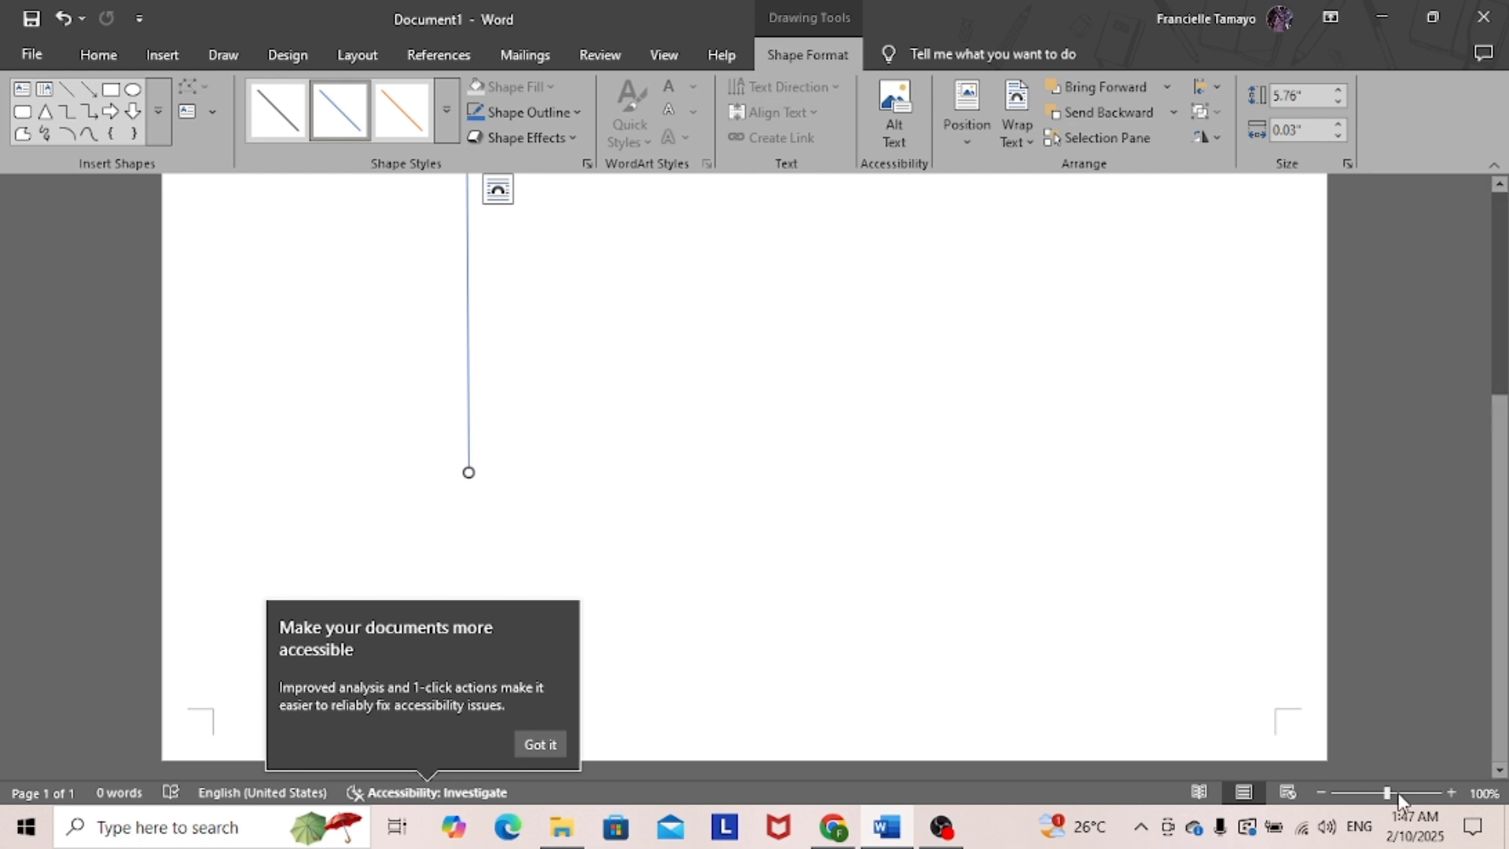
{"action": "left_click_drag", "start_coordinate": [1386, 792], "coordinate": [1370, 795]}
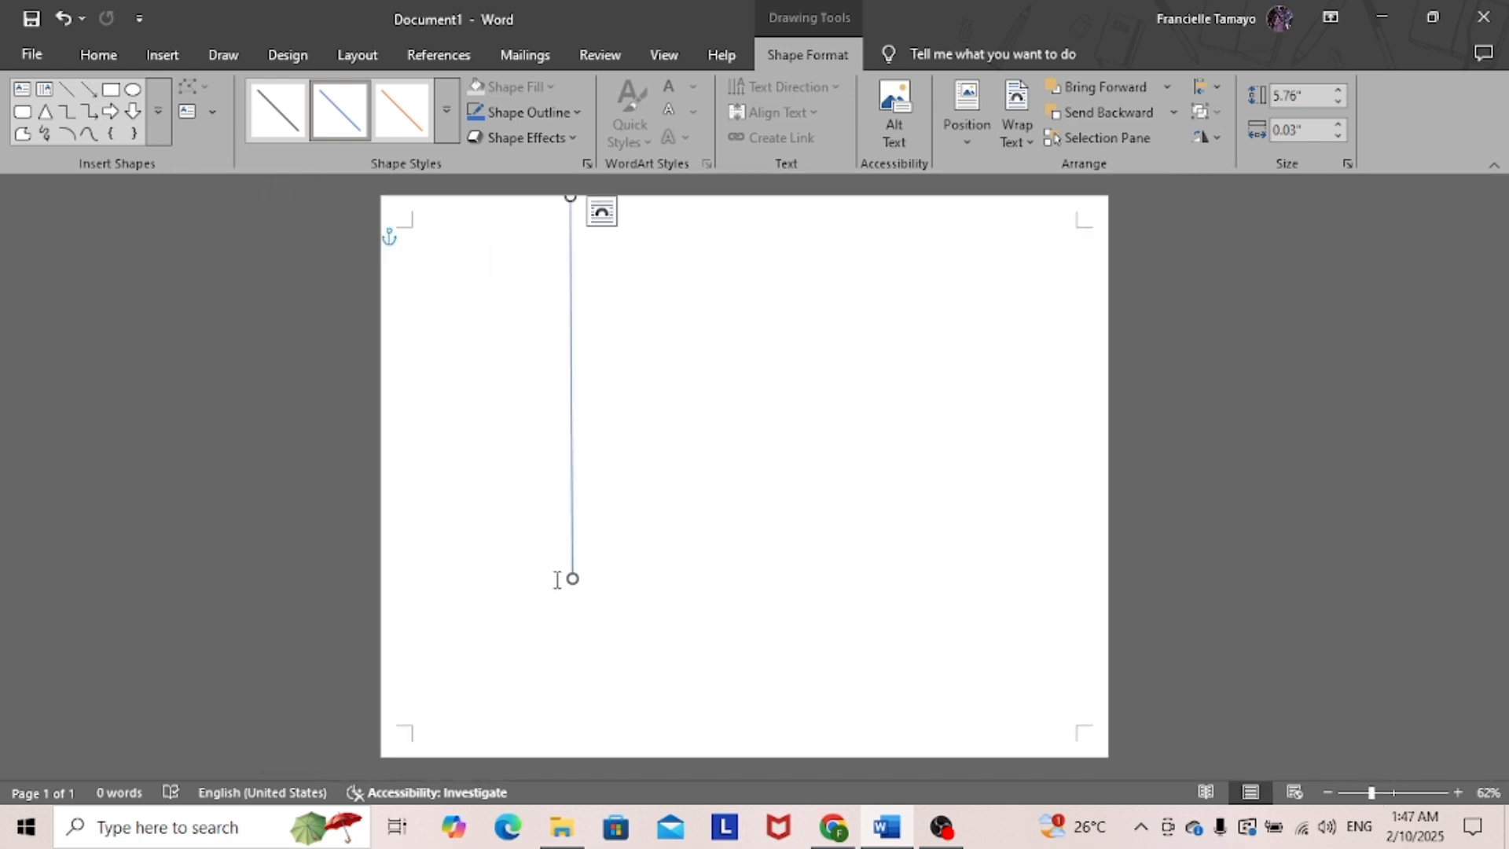
{"action": "left_click_drag", "start_coordinate": [572, 578], "coordinate": [570, 759]}
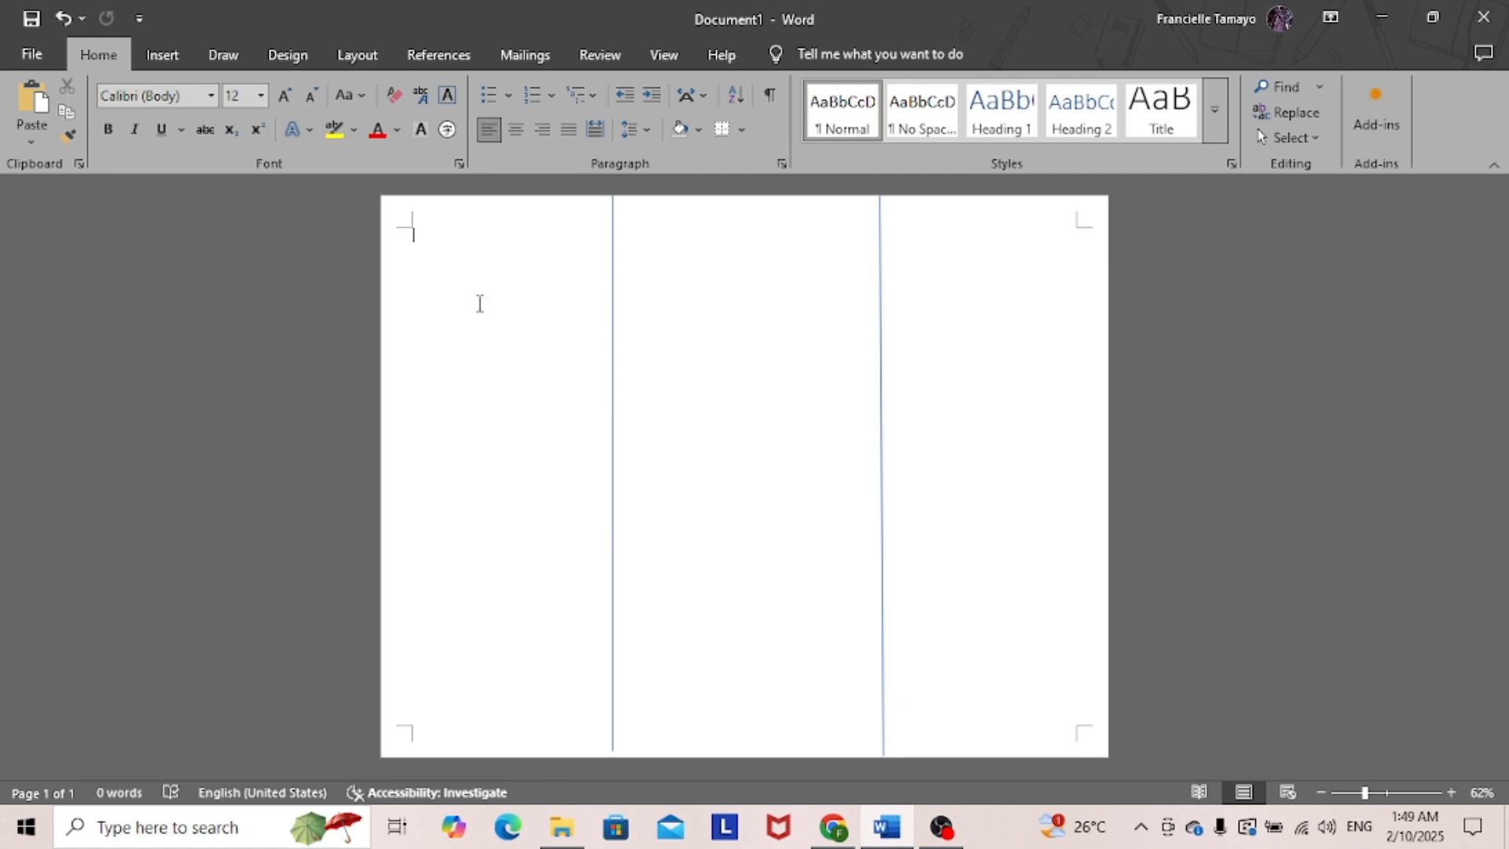
{"action": "left_click", "coordinate": [165, 55]}
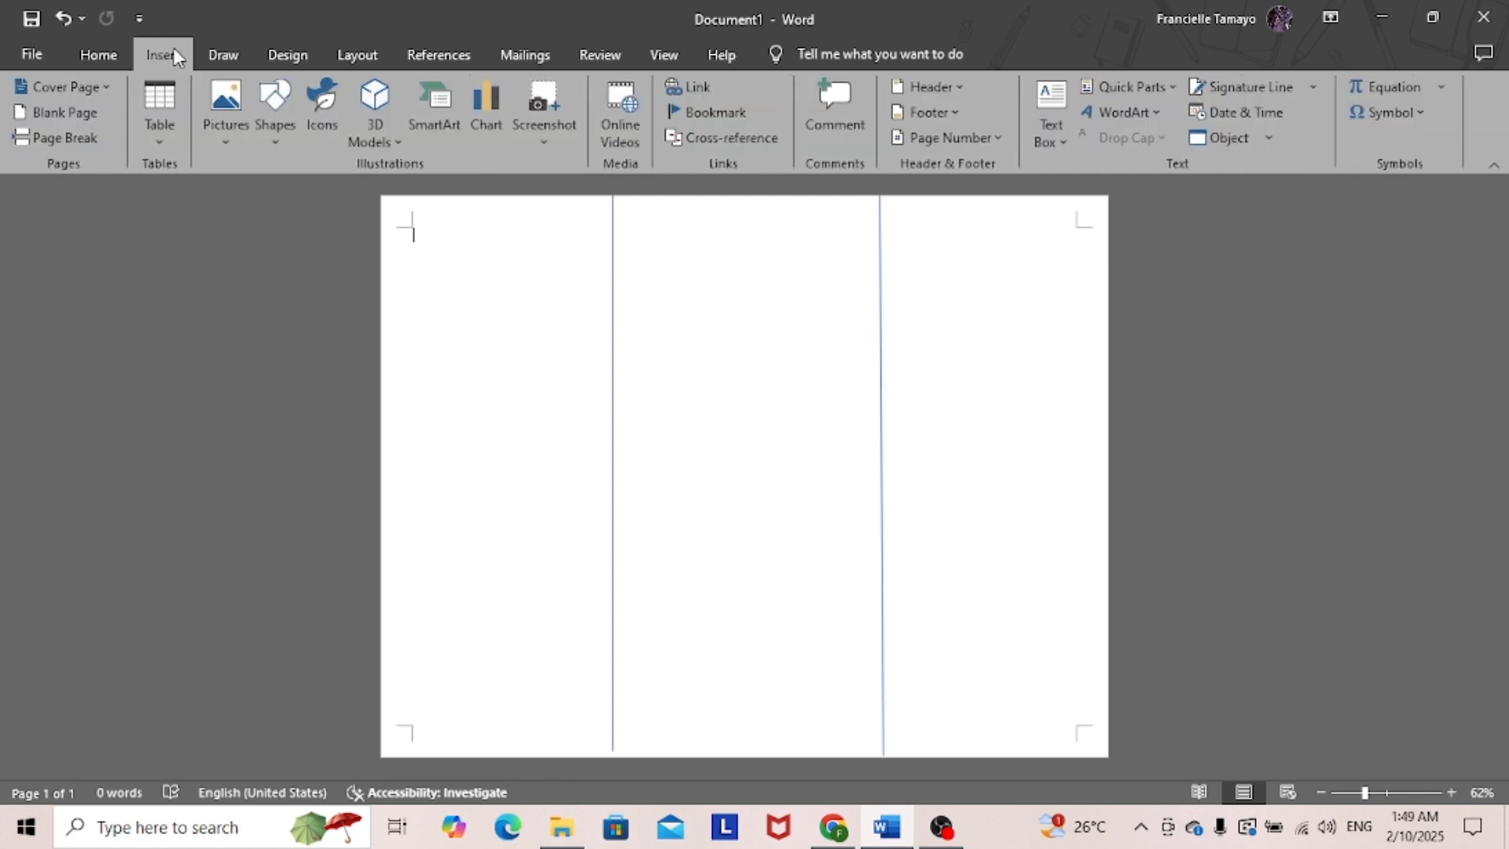
{"action": "left_click", "coordinate": [216, 122]}
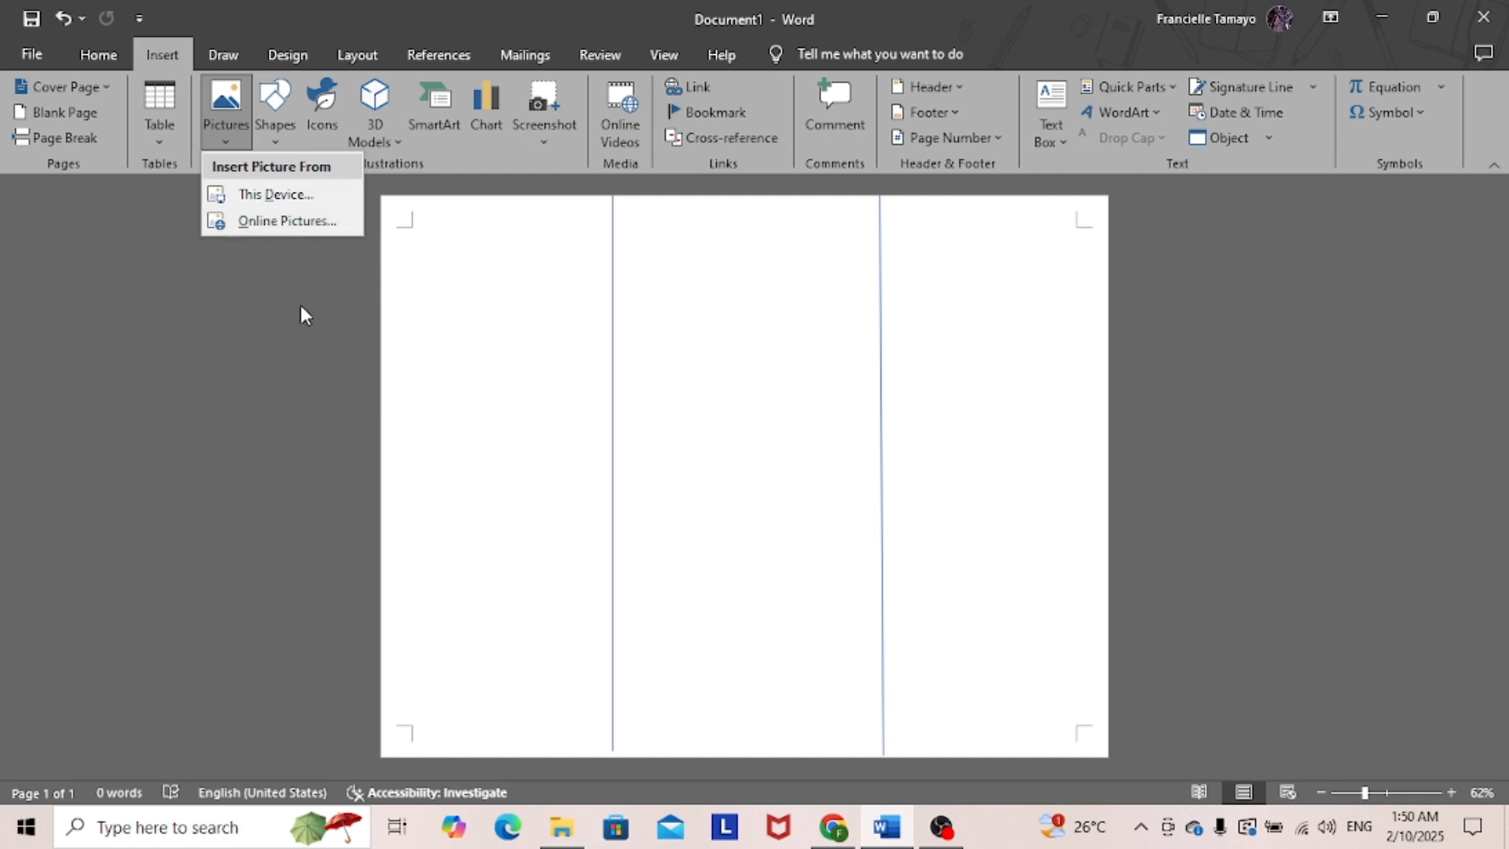
{"action": "left_click", "coordinate": [299, 368]}
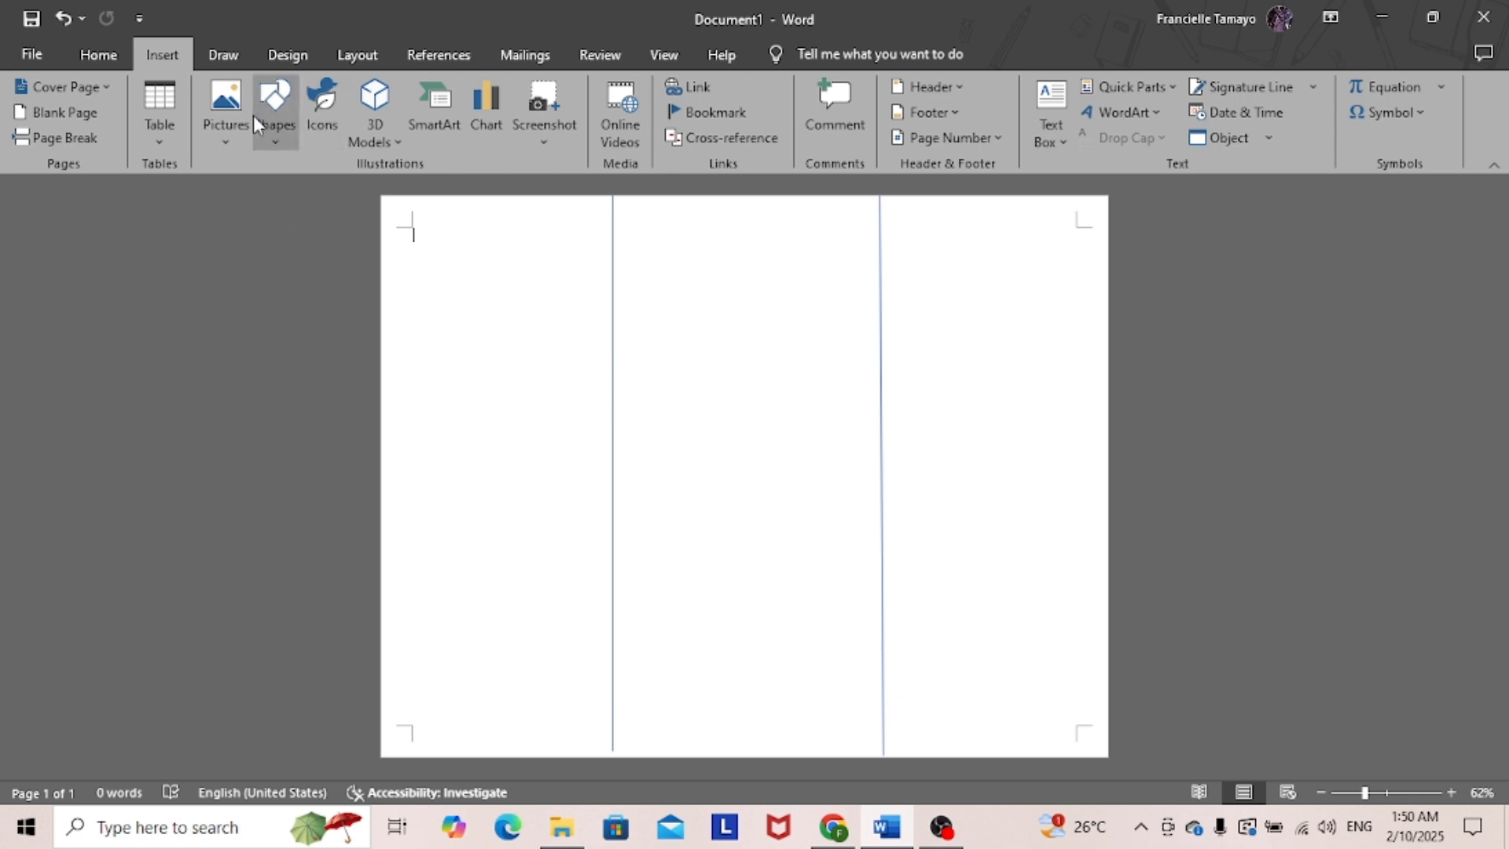
- Draw a rectangle about 5.55" tall and 3.33" wide in the page's first panel, beside the first dividing line
{"action": "left_click", "coordinate": [275, 106]}
{"action": "left_click", "coordinate": [374, 189]}
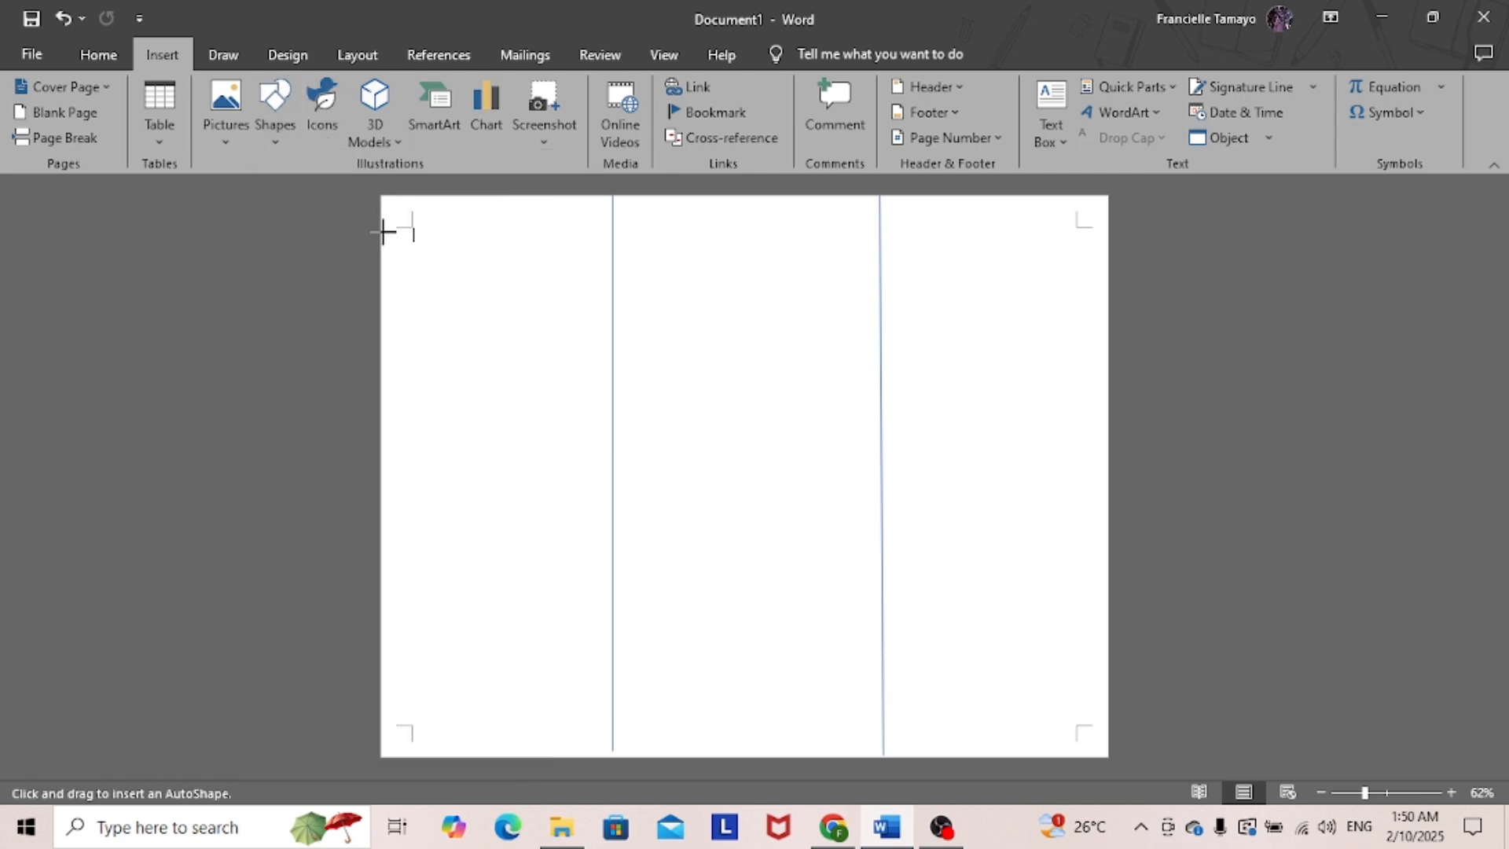
{"action": "mouse_move", "coordinate": [388, 225]}
{"action": "left_mouse_down"}
{"action": "mouse_move", "coordinate": [574, 385]}
{"action": "mouse_move", "coordinate": [583, 573]}
{"action": "mouse_move", "coordinate": [607, 594]}
{"action": "left_mouse_up"}
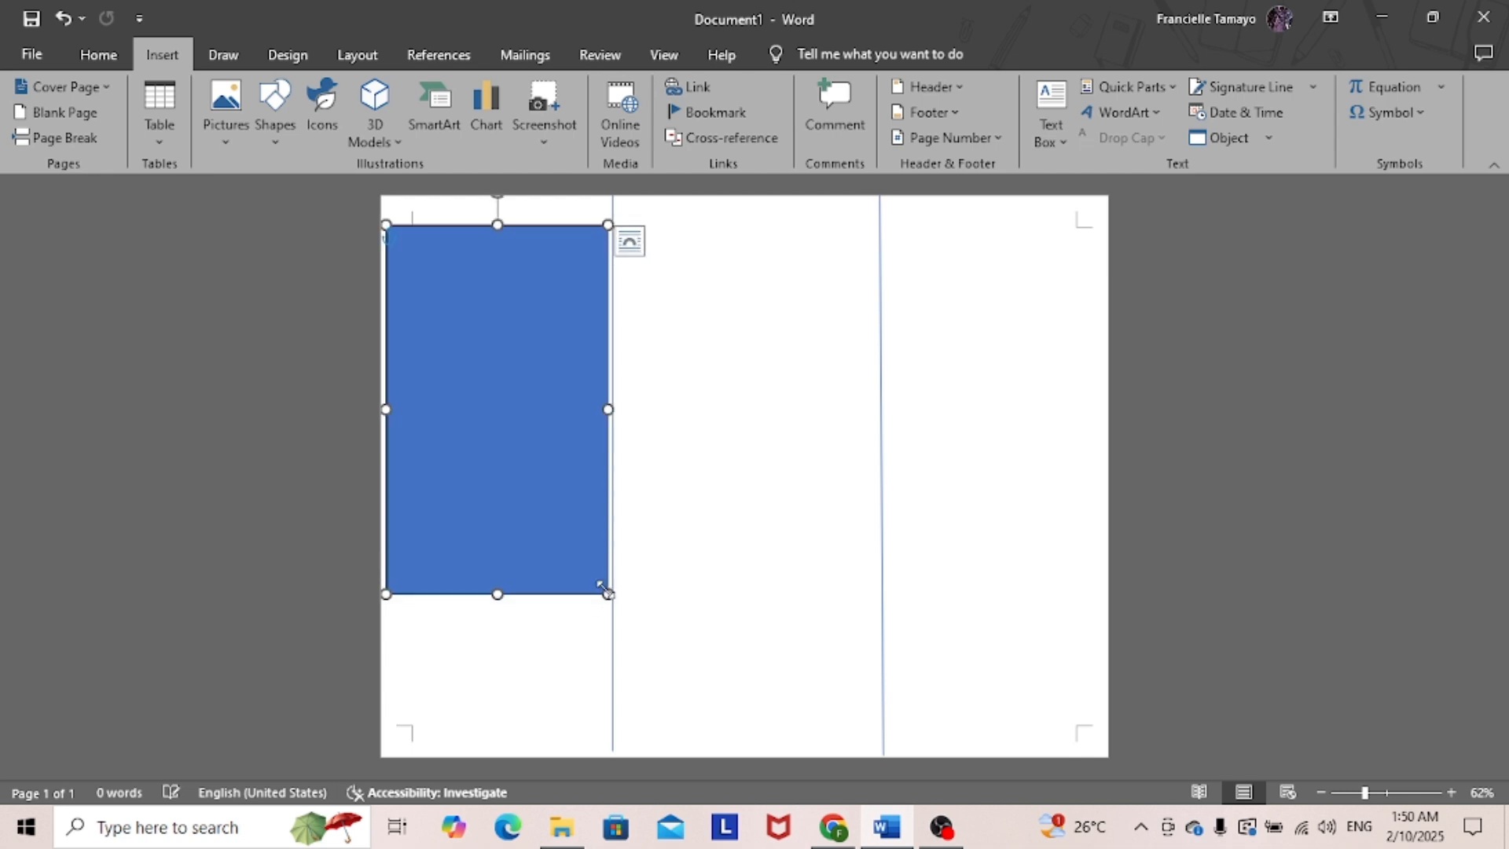
- Reposition the blue rectangle and stretch it to span the first panel's full width, about 5.52" tall and 3.48" wide
{"action": "left_click_drag", "start_coordinate": [468, 350], "coordinate": [470, 361]}
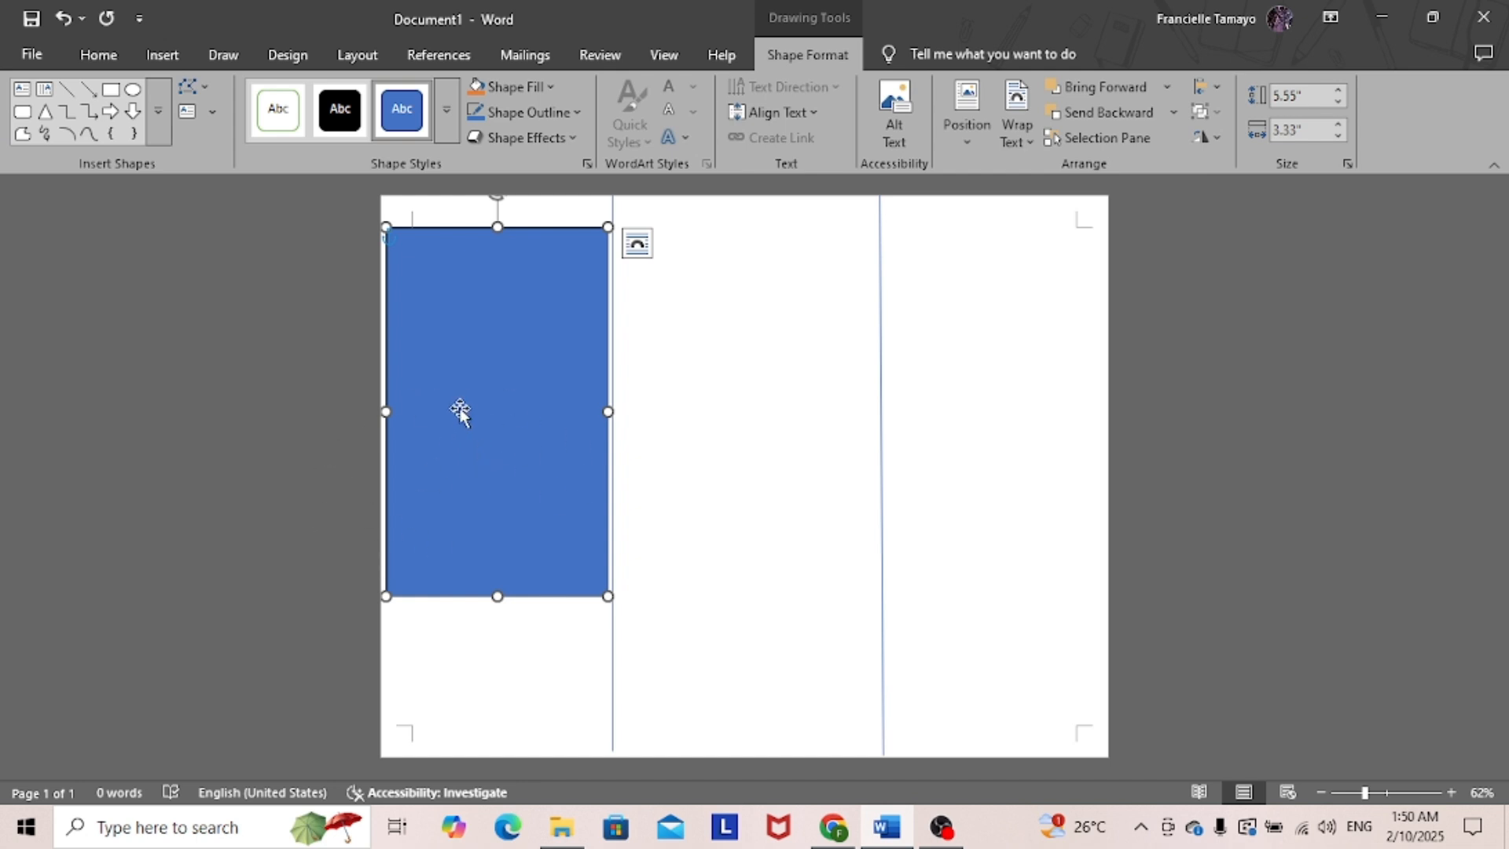
{"action": "mouse_move", "coordinate": [461, 411]}
{"action": "left_mouse_down"}
{"action": "mouse_move", "coordinate": [458, 451]}
{"action": "mouse_move", "coordinate": [459, 404]}
{"action": "left_mouse_up"}
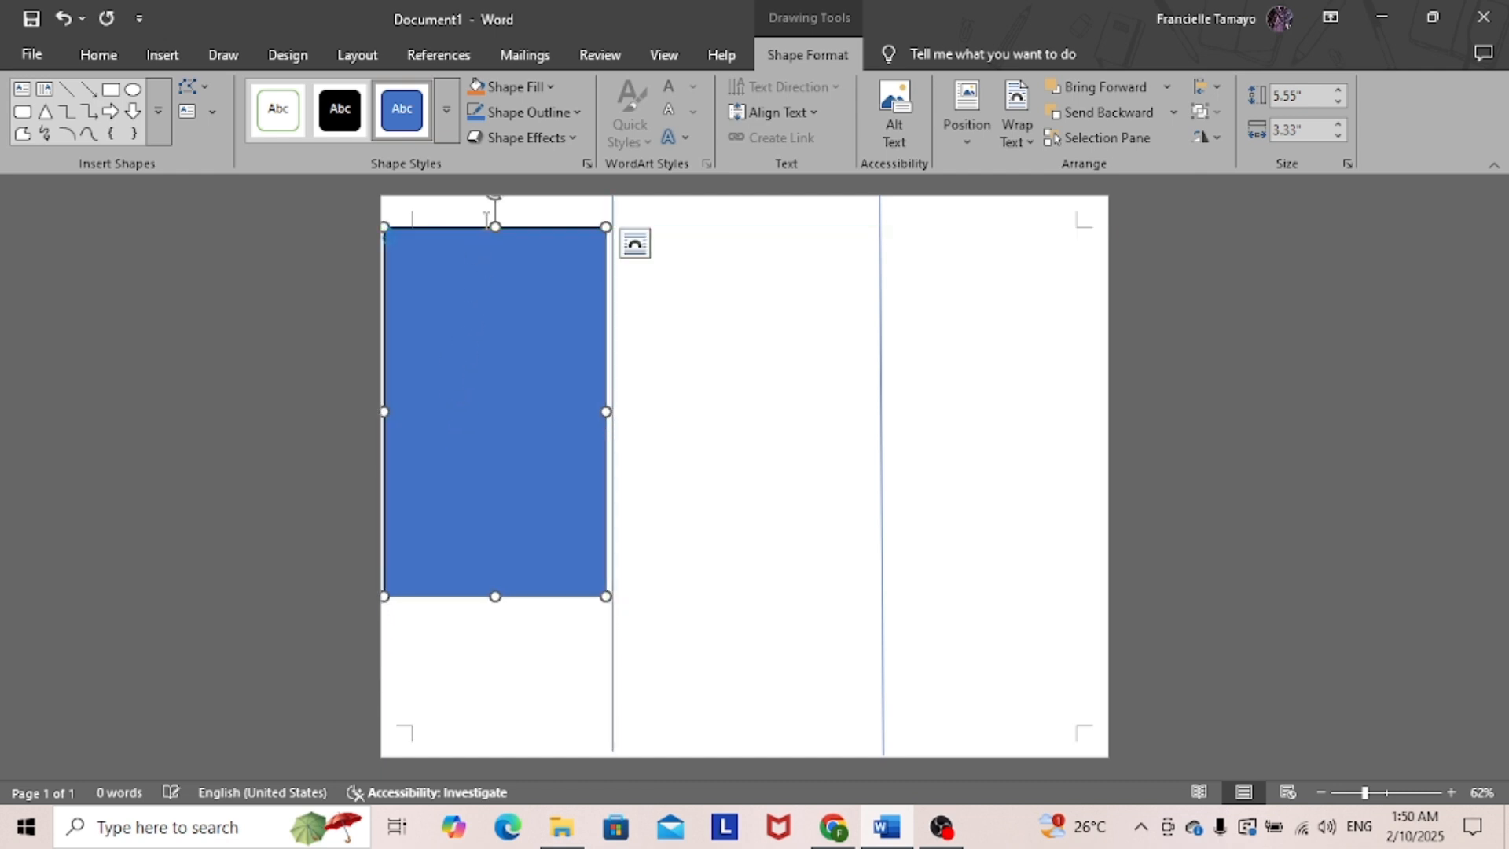
{"action": "left_click_drag", "start_coordinate": [495, 227], "coordinate": [497, 198]}
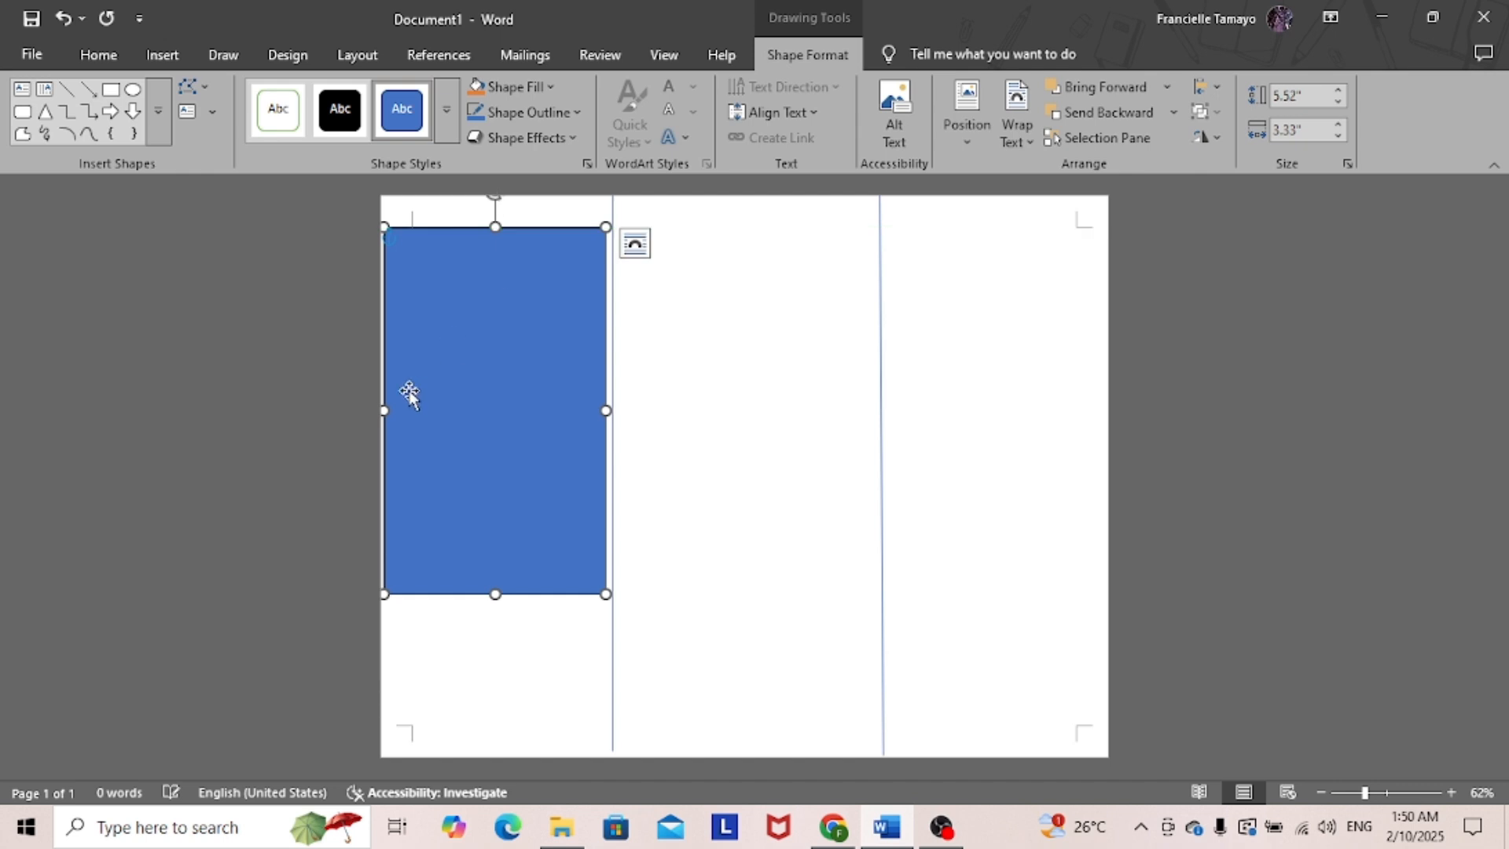
{"action": "left_click_drag", "start_coordinate": [385, 409], "coordinate": [380, 410]}
{"action": "left_click_drag", "start_coordinate": [605, 409], "coordinate": [613, 408]}
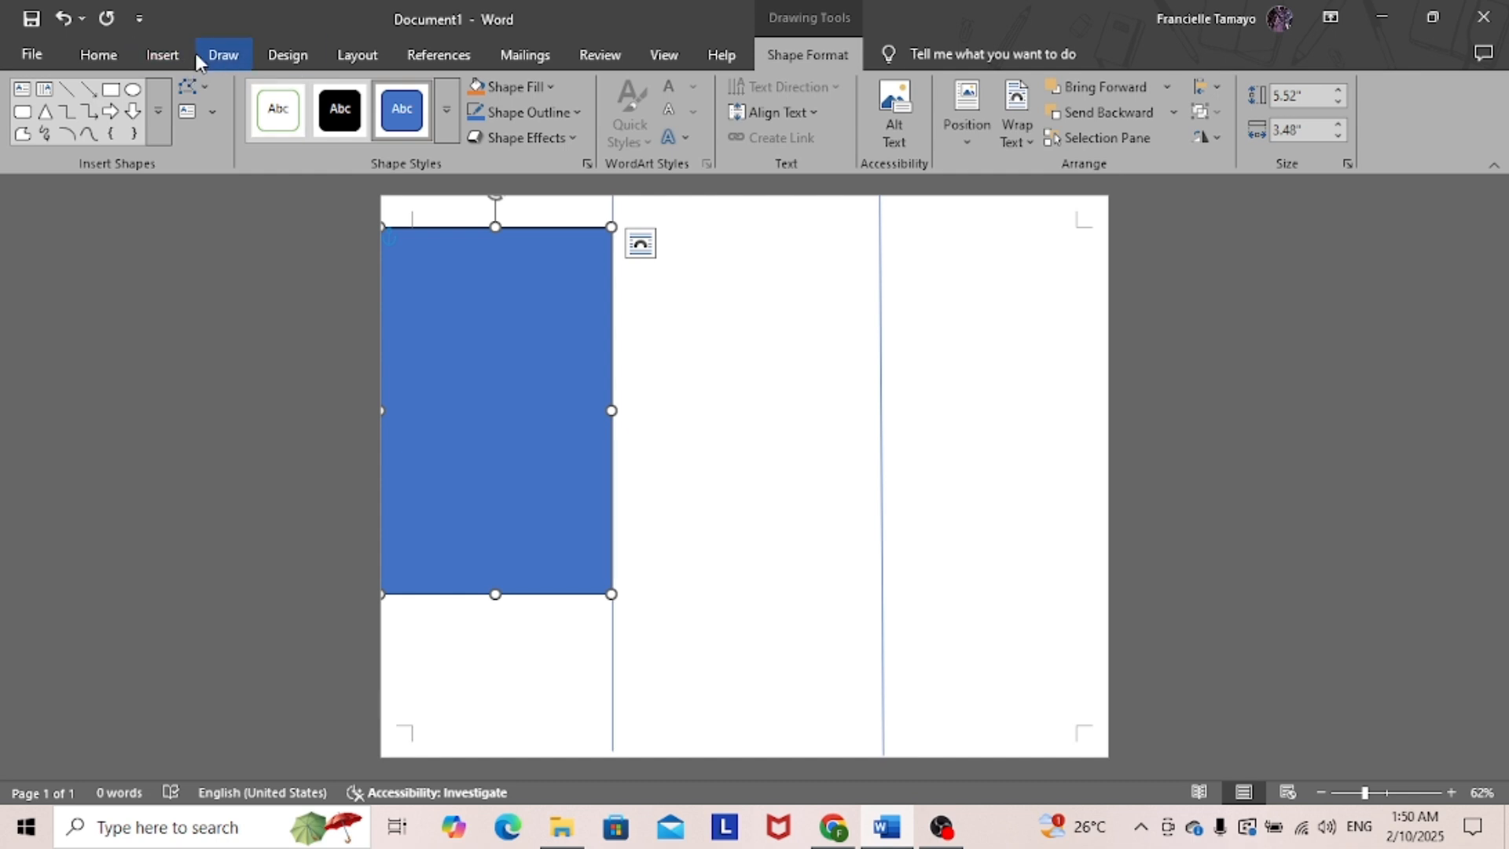
- Draw a horizontal text box about 1.18" tall and 2.77" wide below the blue rectangle and enter "TITLE" in it
{"action": "left_click", "coordinate": [165, 53]}
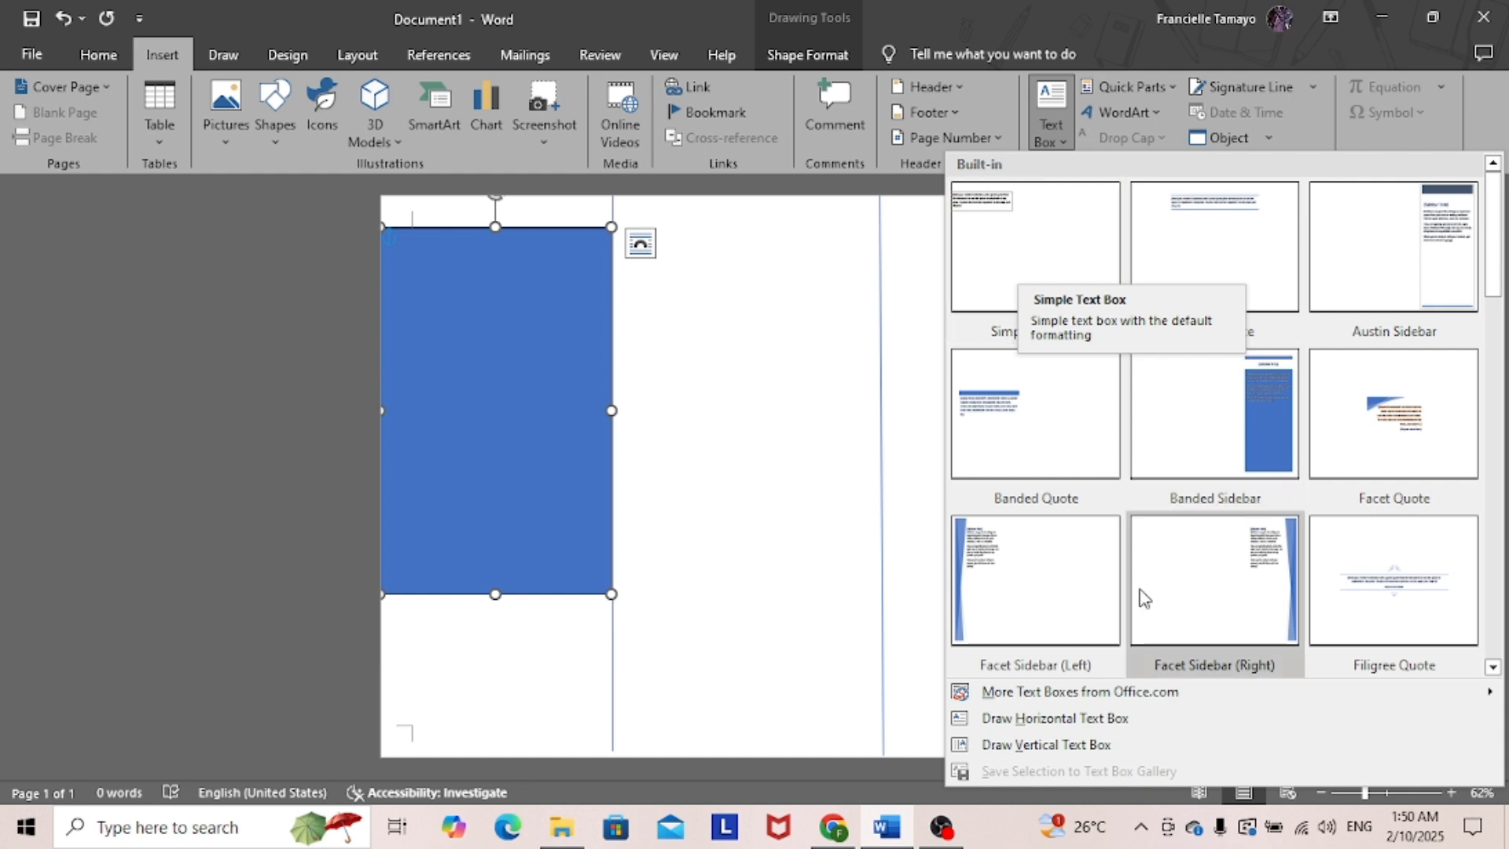
{"action": "left_click", "coordinate": [997, 718]}
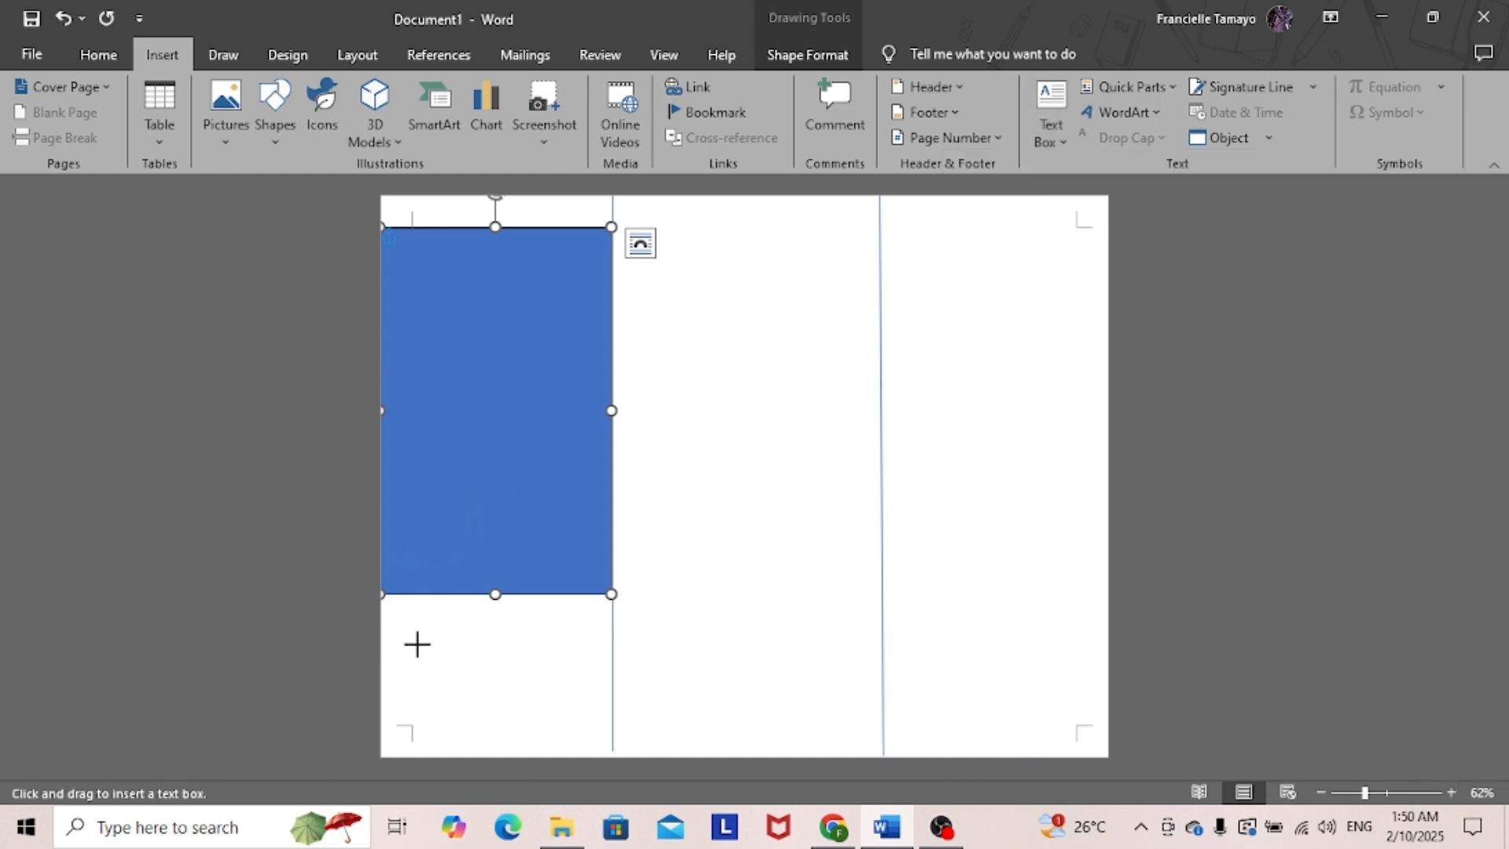
{"action": "left_click_drag", "start_coordinate": [400, 620], "coordinate": [583, 698]}
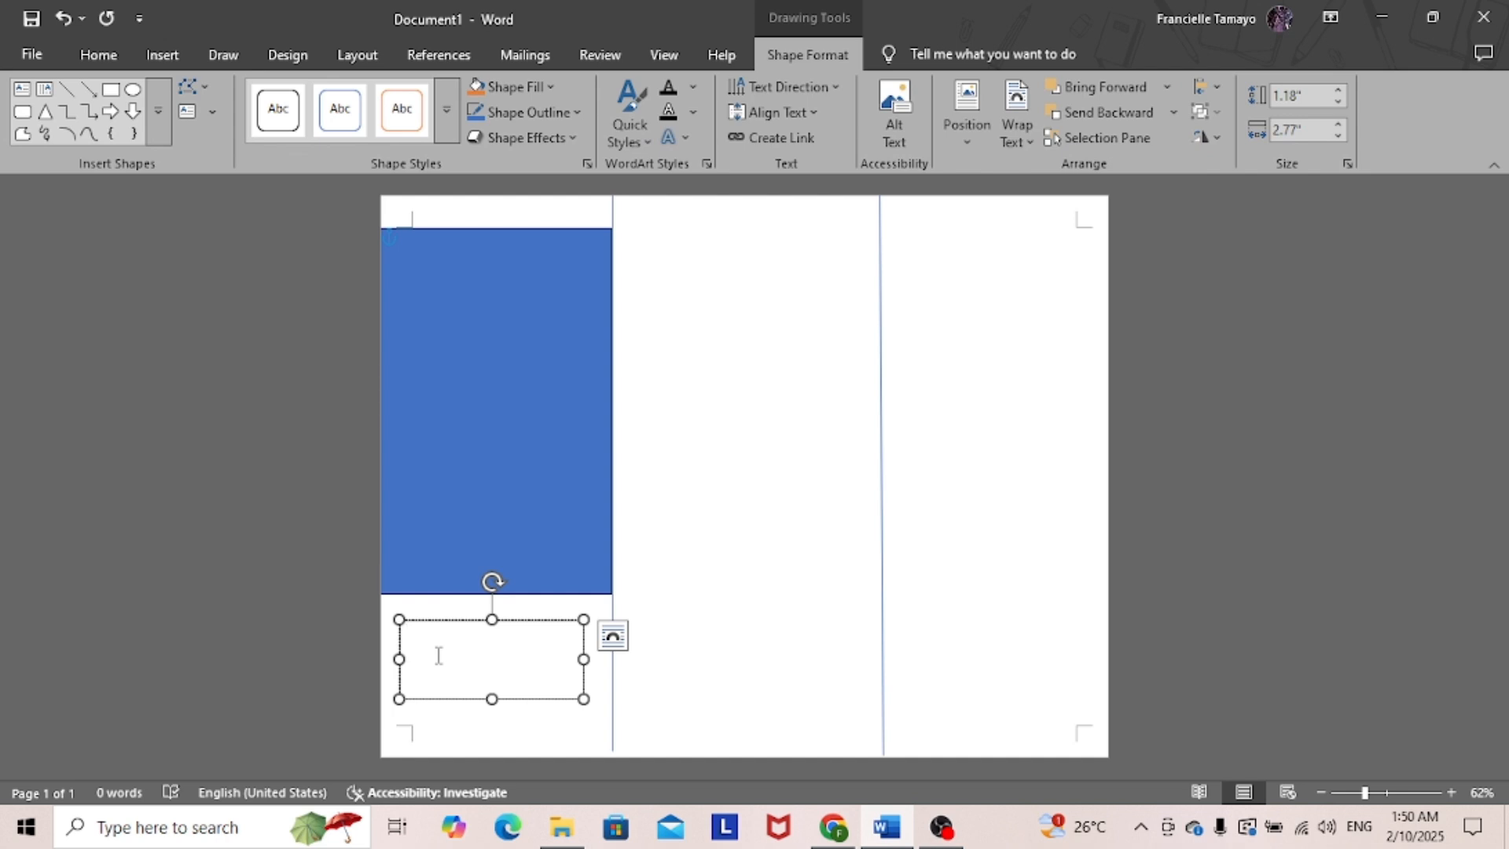
{"action": "type", "text": "TITLE"}
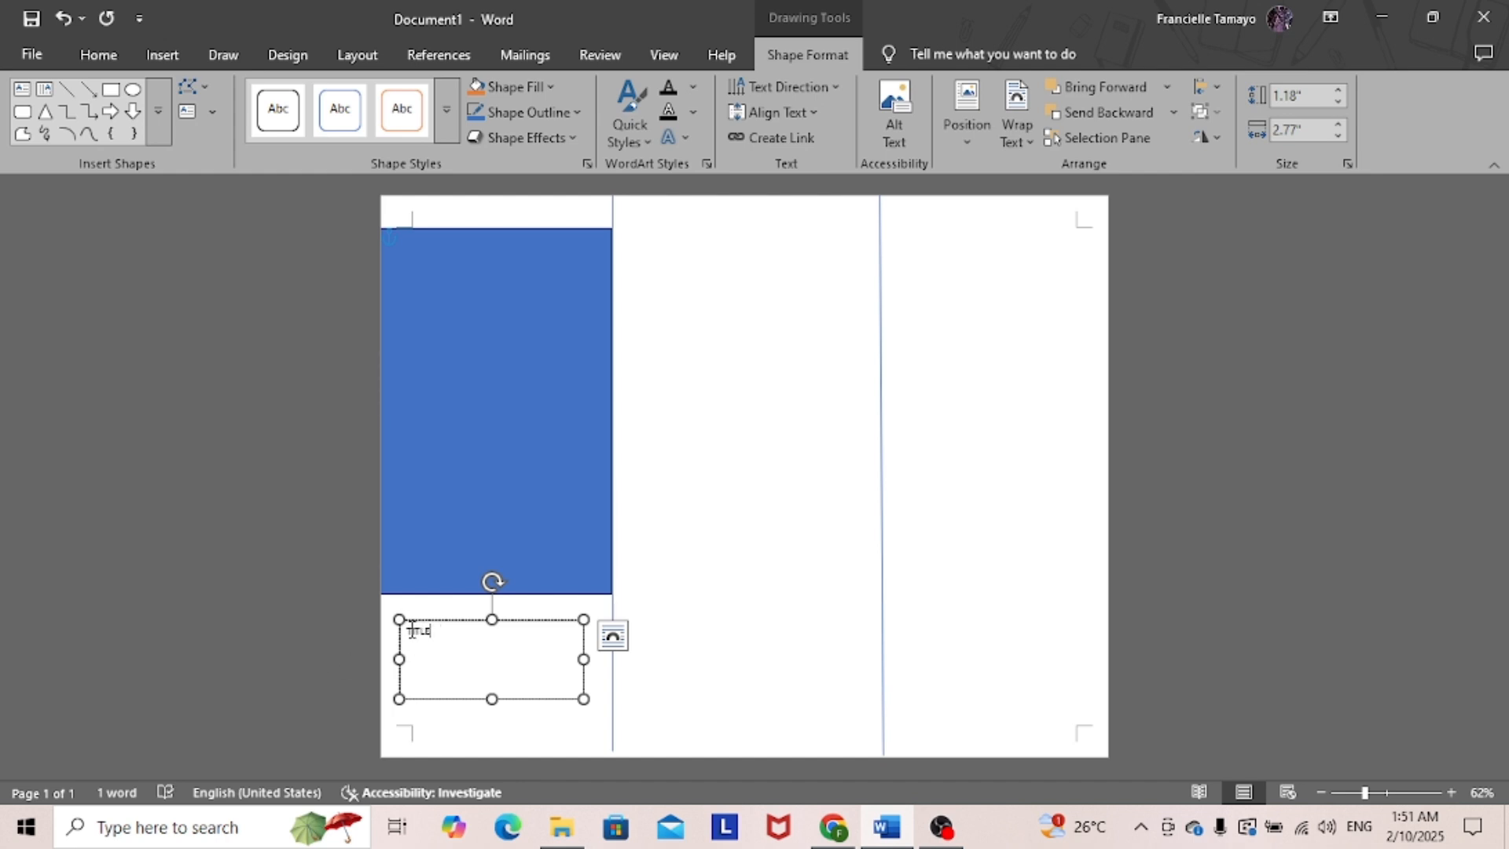
- Make the TITLE text bold, shrink its text box to about 0.42" tall and move it onto the blue rectangle
{"action": "double_click", "coordinate": [423, 631]}
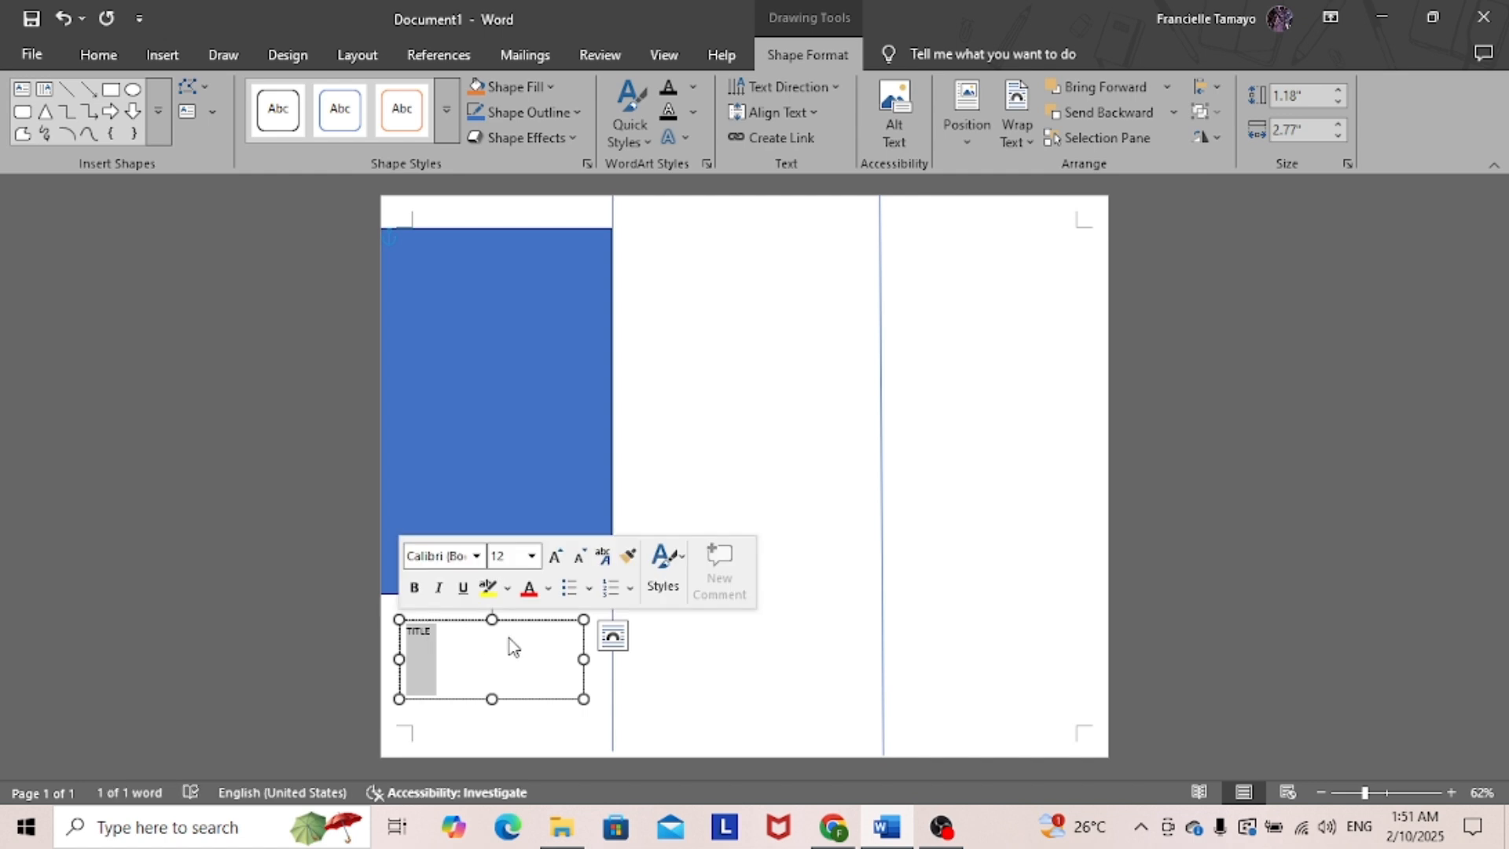
{"action": "key", "text": "ctrl+b"}
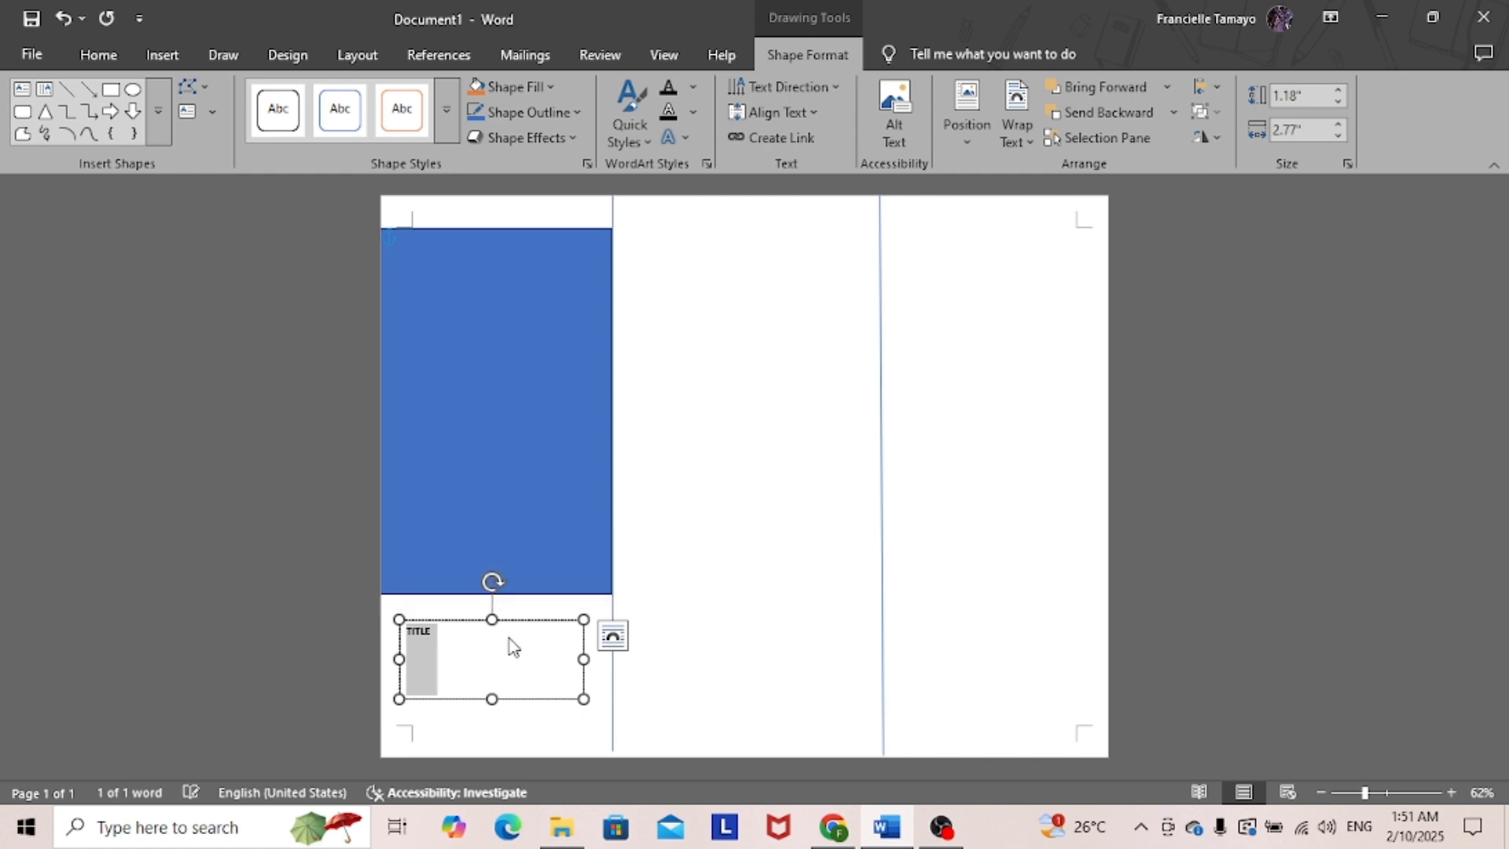
{"action": "left_click_drag", "start_coordinate": [492, 699], "coordinate": [515, 434]}
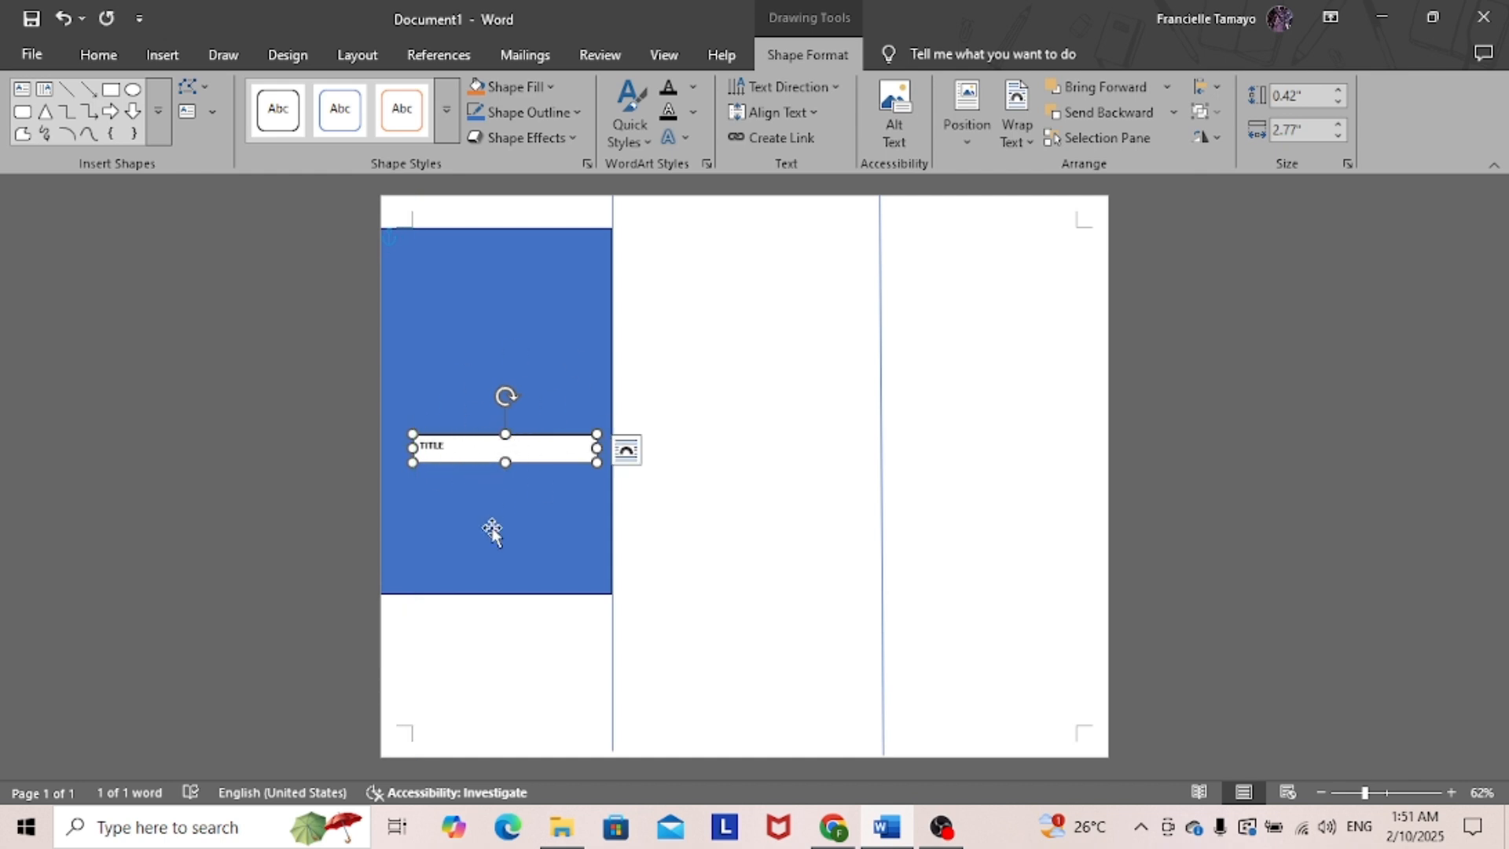
{"action": "left_click", "coordinate": [539, 693]}
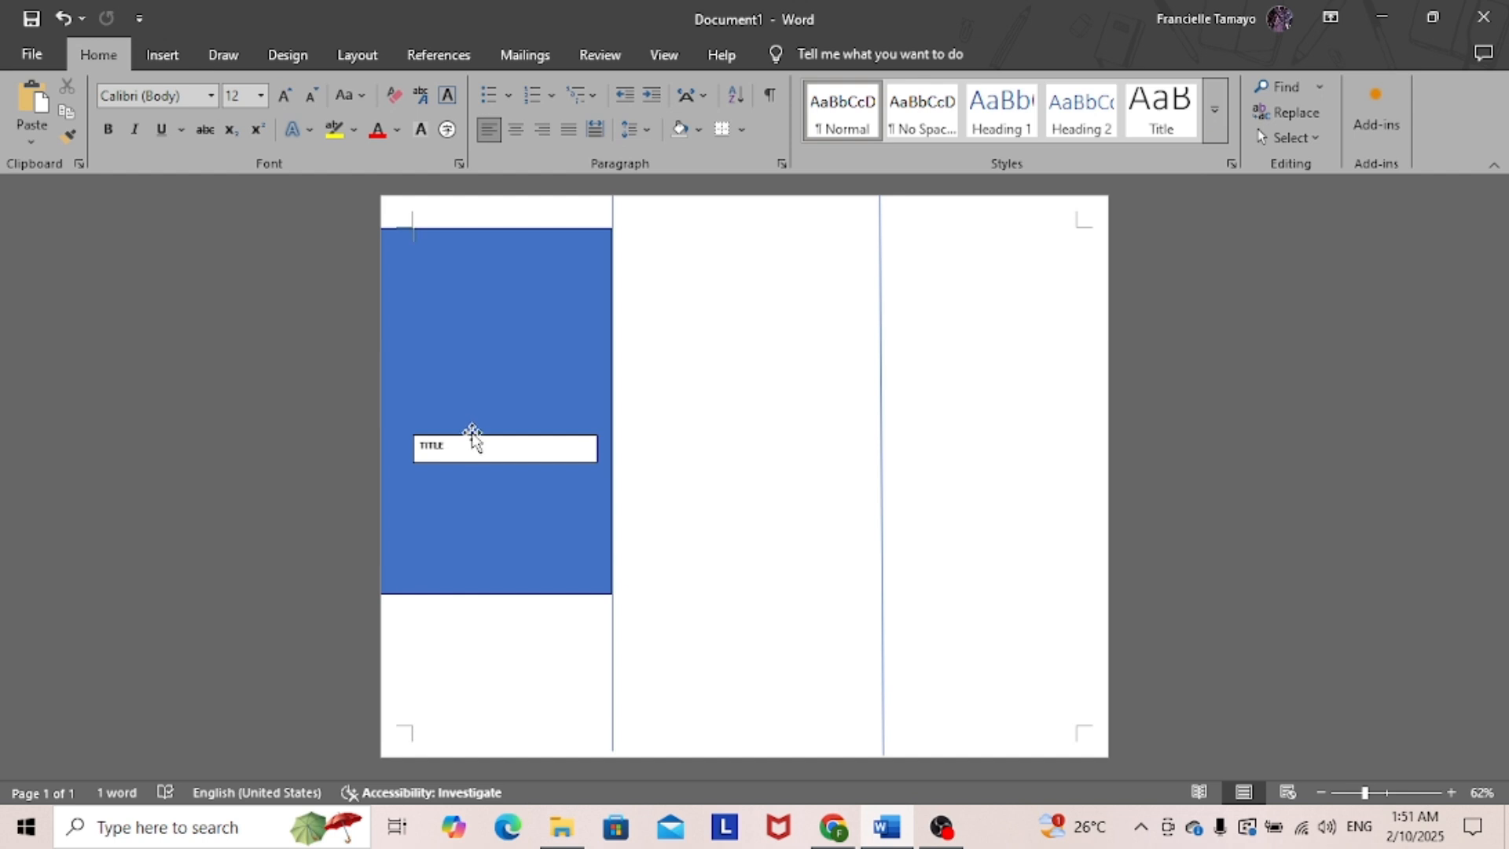
- Remove the outline and the fill from the TITLE text box on the blue rectangle
{"action": "left_click", "coordinate": [471, 435]}
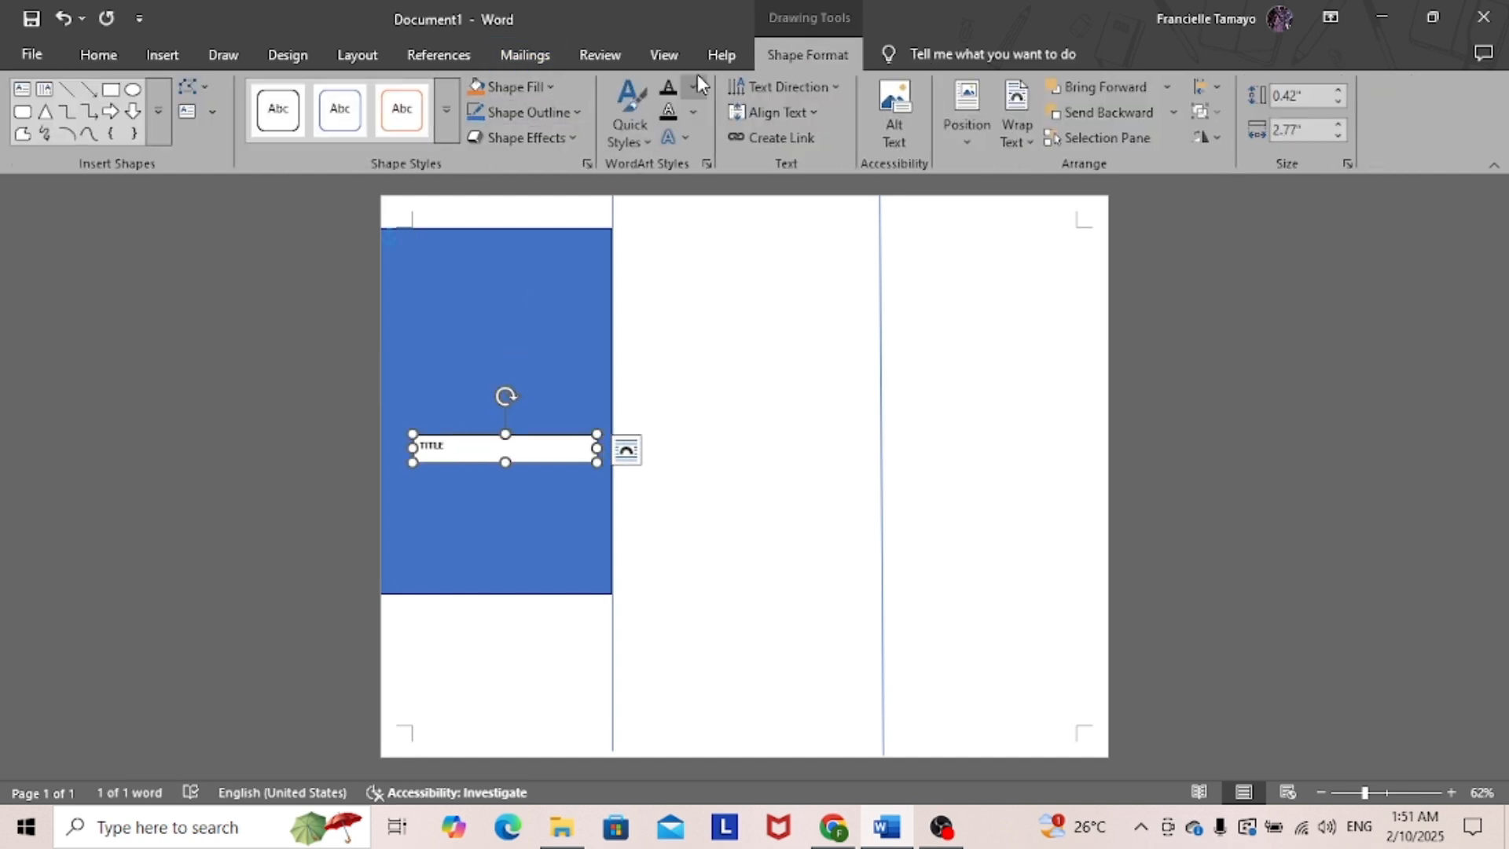
{"action": "left_click", "coordinate": [540, 117]}
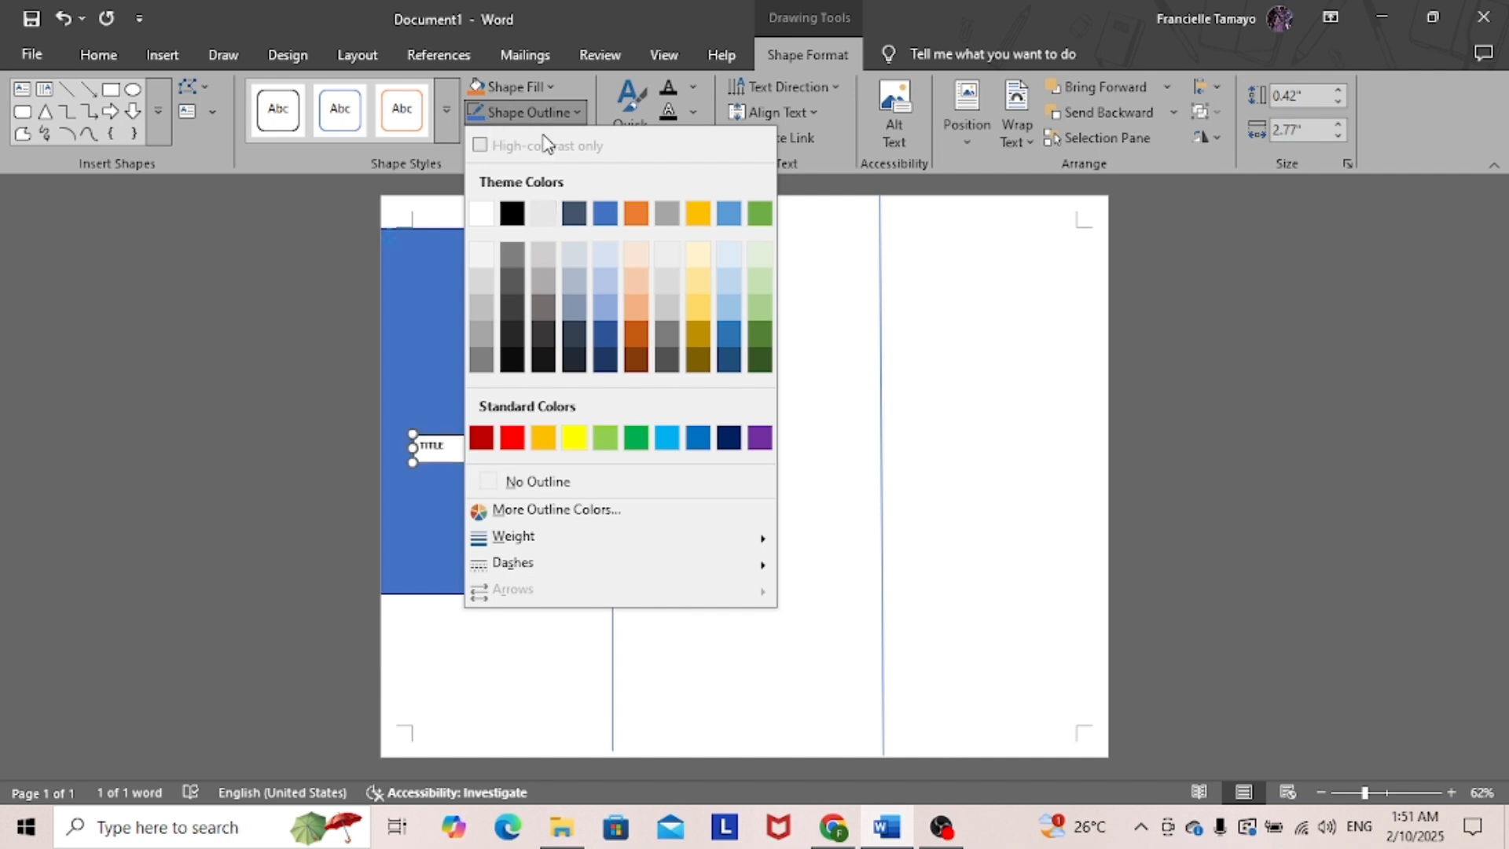
{"action": "left_click", "coordinate": [537, 483]}
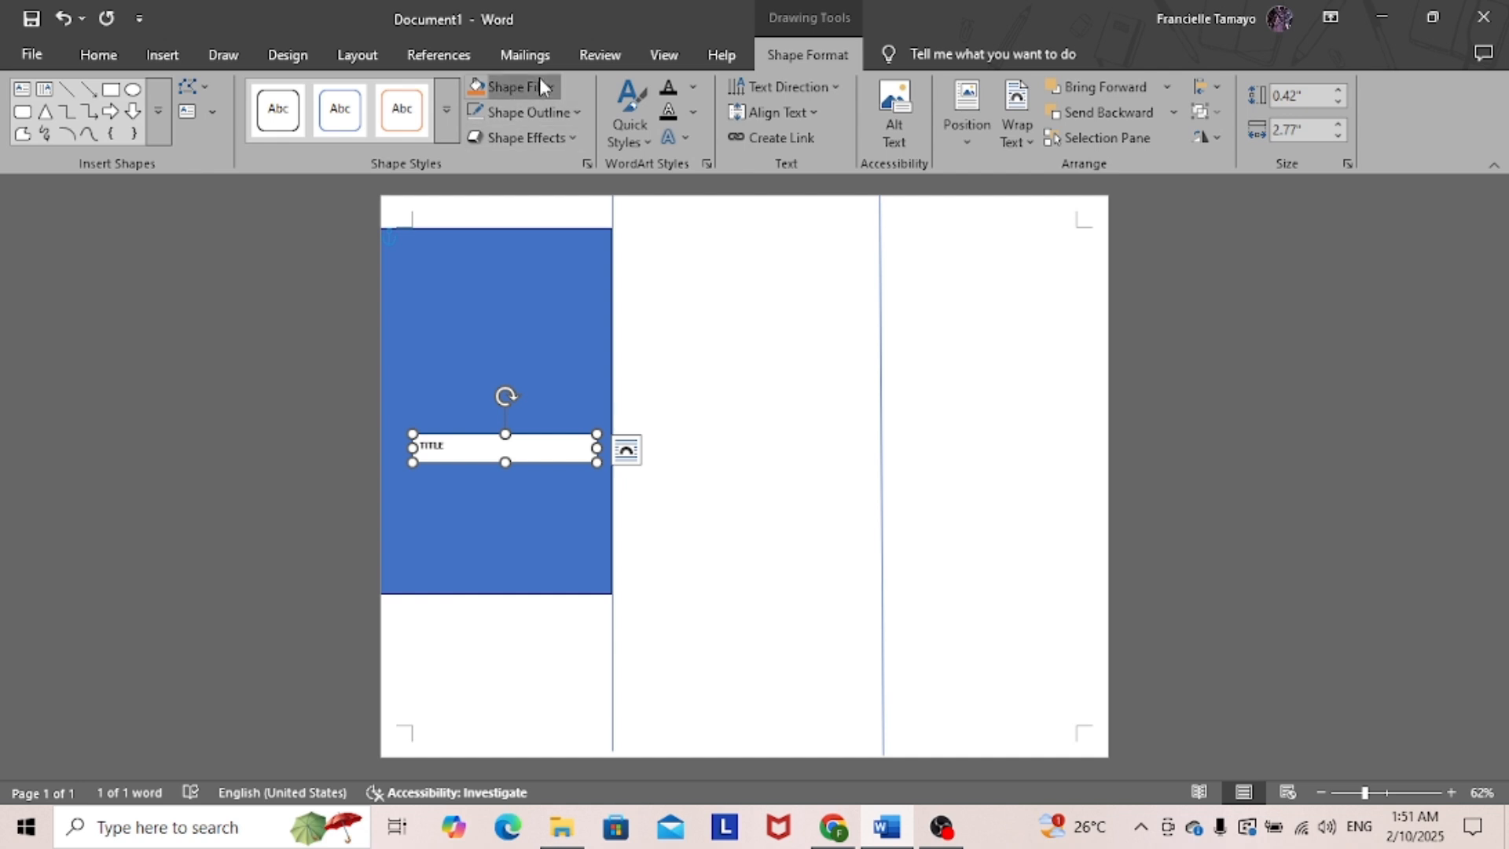
{"action": "left_click", "coordinate": [510, 86]}
{"action": "left_click", "coordinate": [524, 458]}
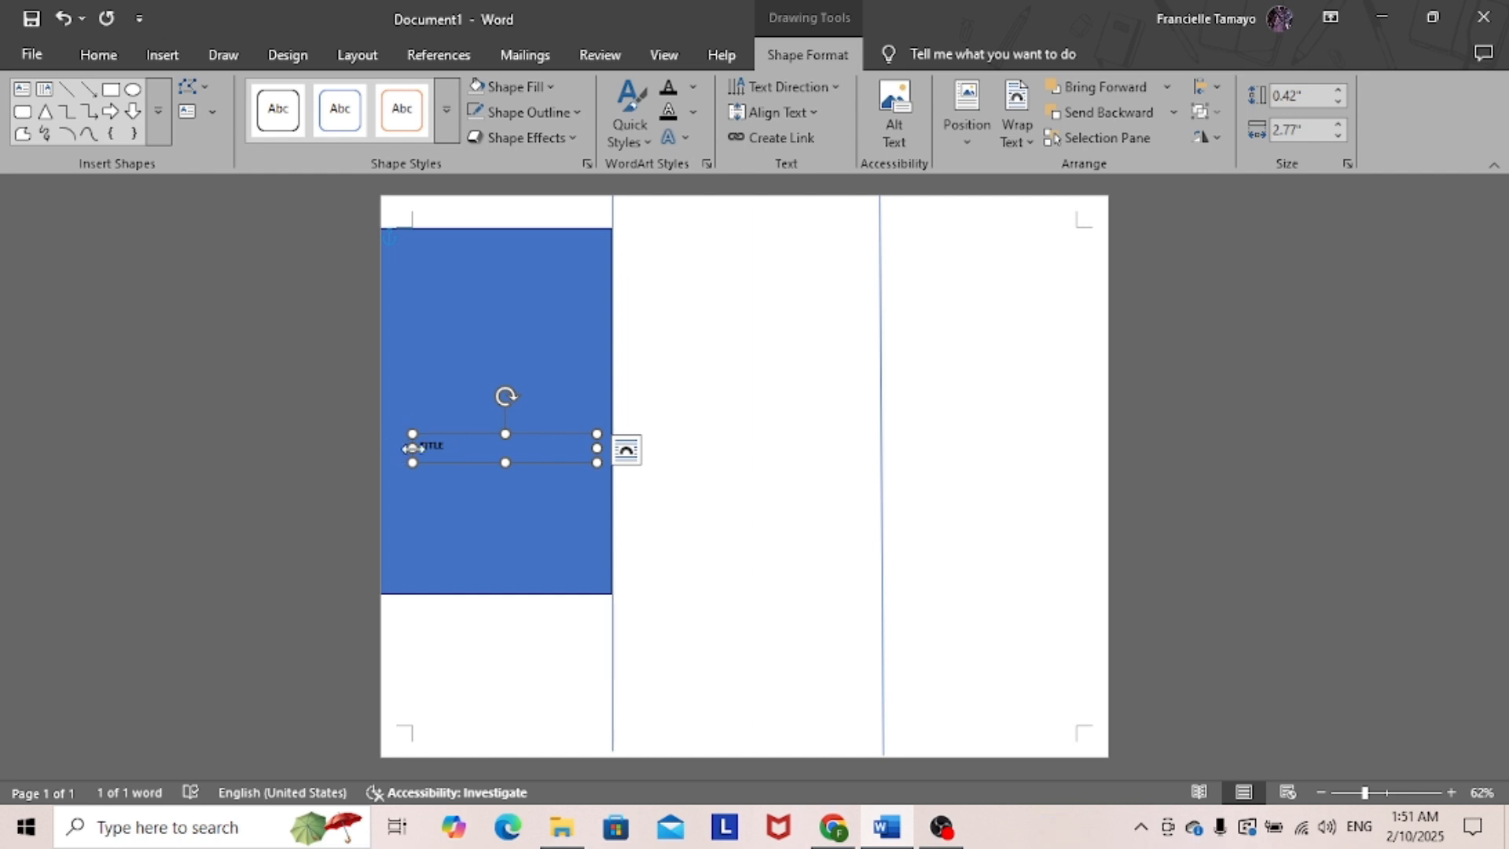
- Move the TITLE text box just below the blue rectangle and shrink it to about 0.32" tall and 0.65" wide
{"action": "left_click_drag", "start_coordinate": [474, 441], "coordinate": [456, 604]}
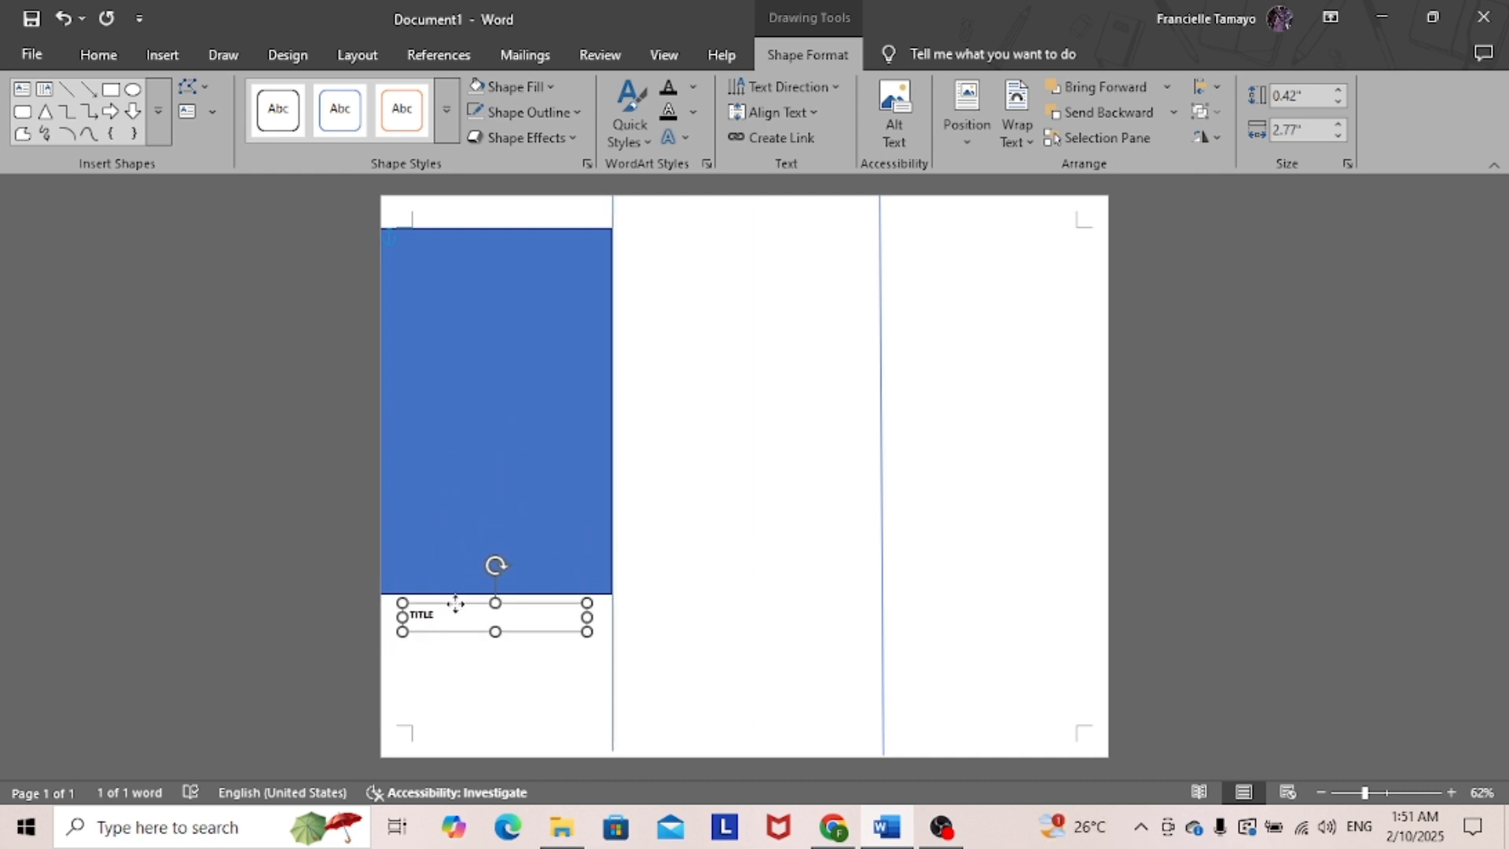
{"action": "left_click_drag", "start_coordinate": [587, 616], "coordinate": [495, 626]}
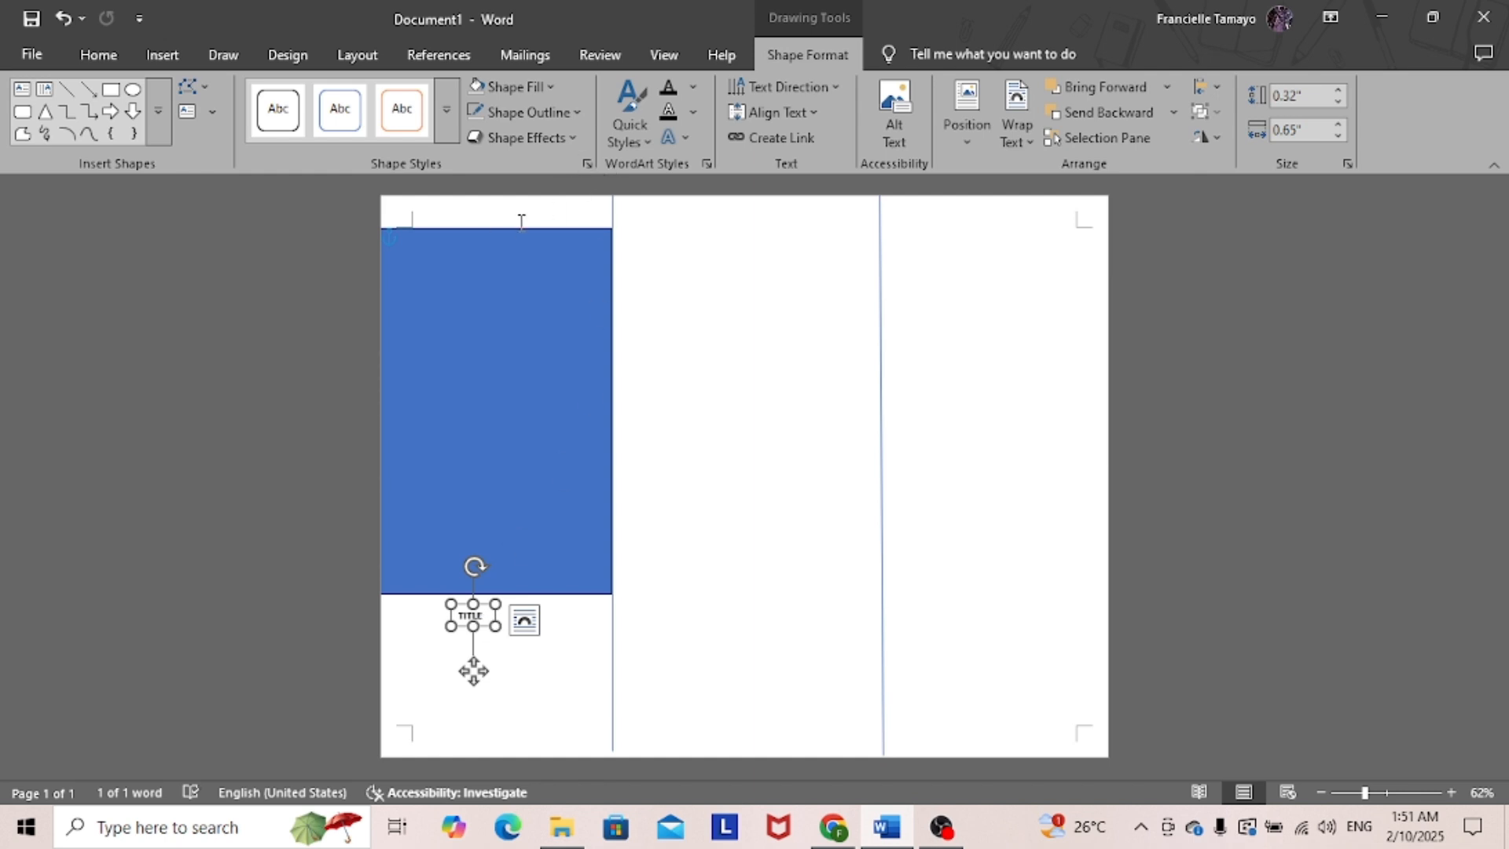
- Set the page color to the lightest tint of the theme's light blue
{"action": "left_click", "coordinate": [286, 55]}
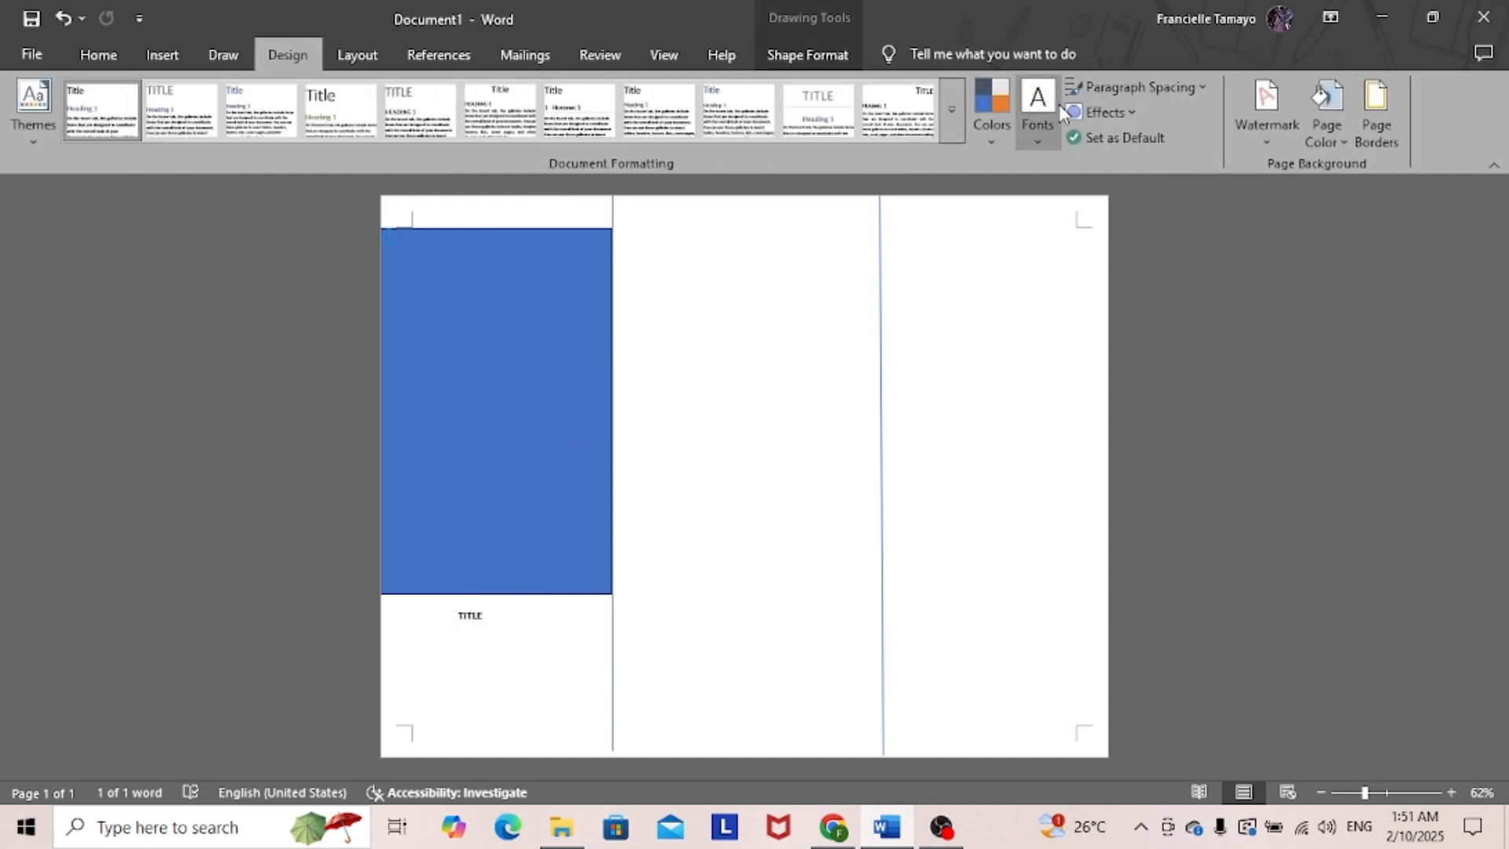
{"action": "left_click", "coordinate": [1345, 127]}
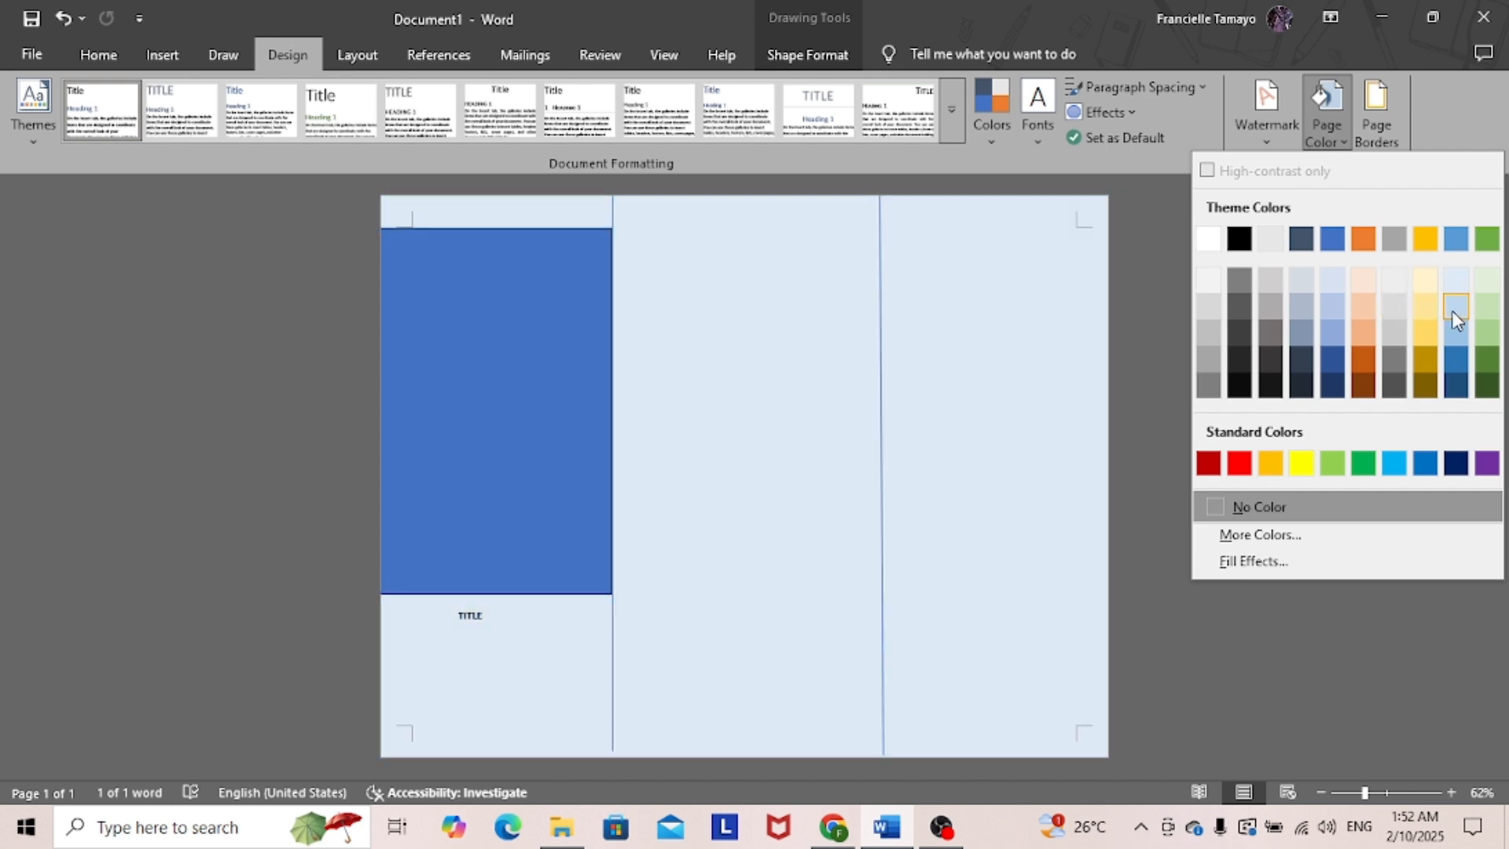
{"action": "left_click", "coordinate": [1453, 281]}
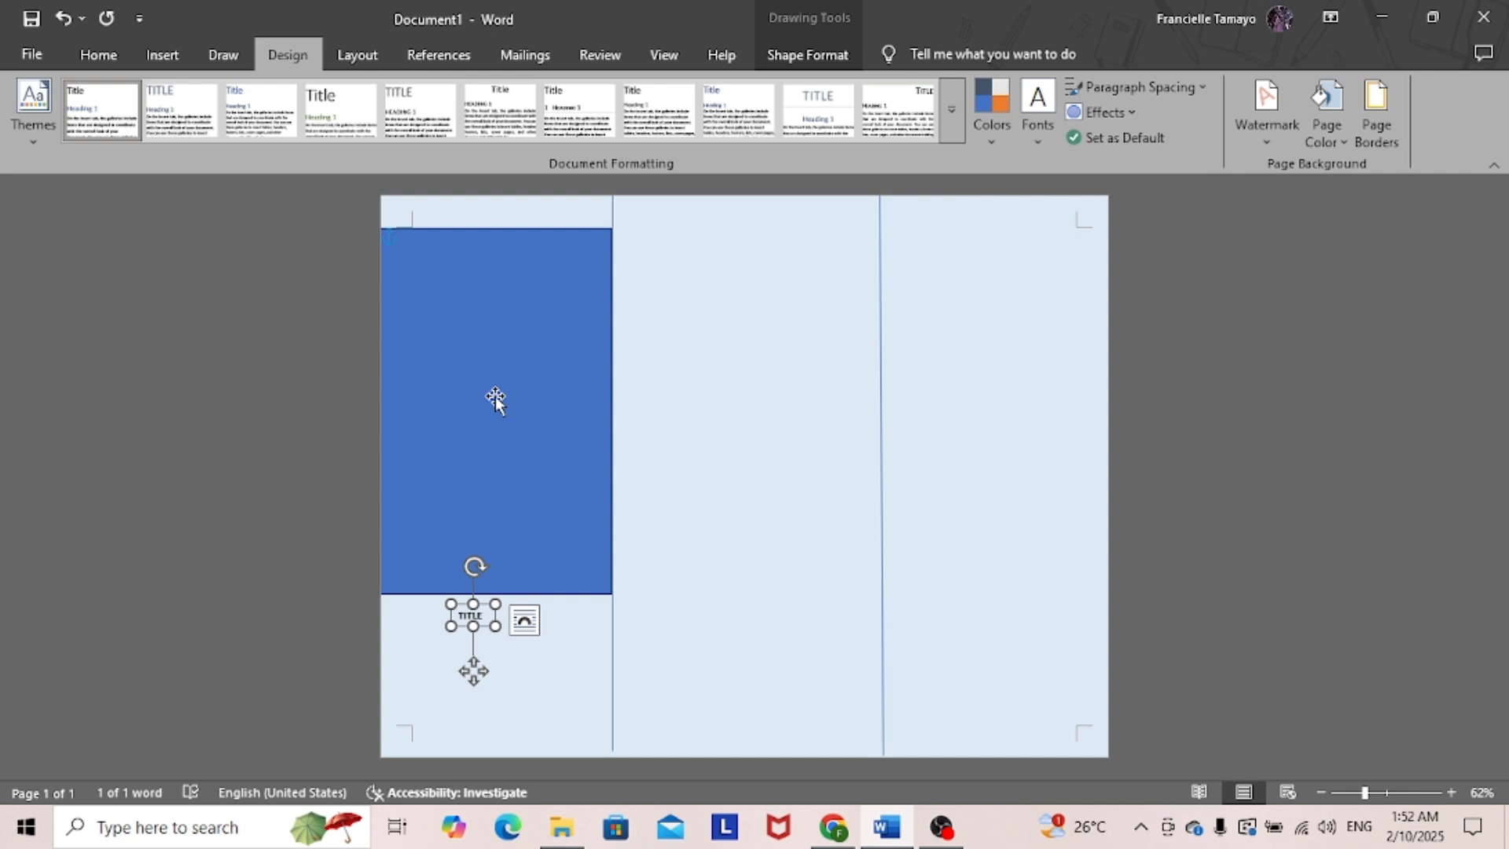
{"action": "left_click", "coordinate": [996, 357]}
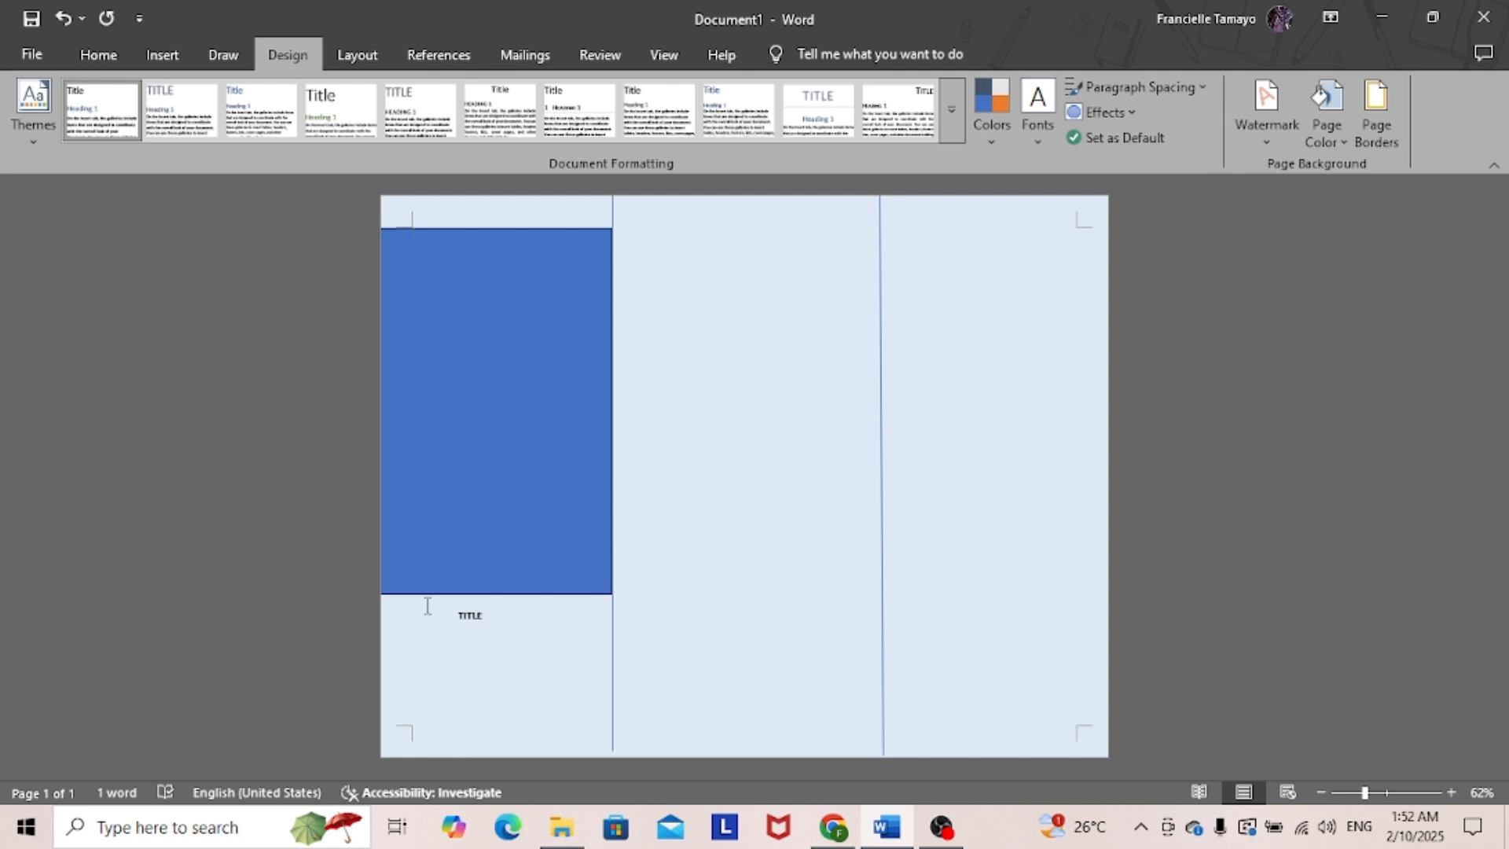
- Duplicate the TITLE text box and place the copy at the top of the page's third panel
{"action": "left_click", "coordinate": [474, 619]}
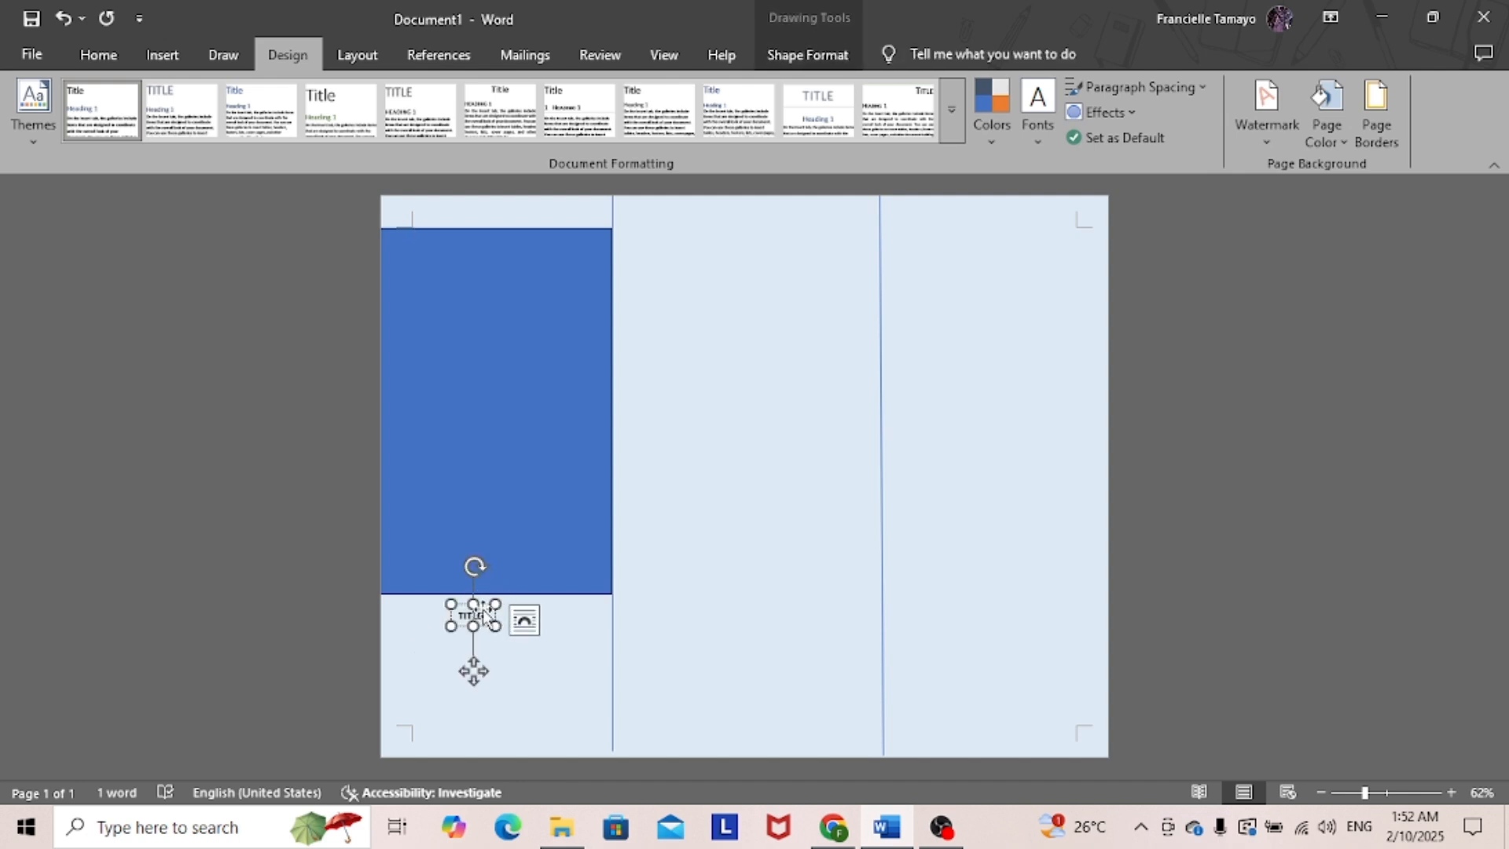
{"action": "left_click", "coordinate": [483, 613]}
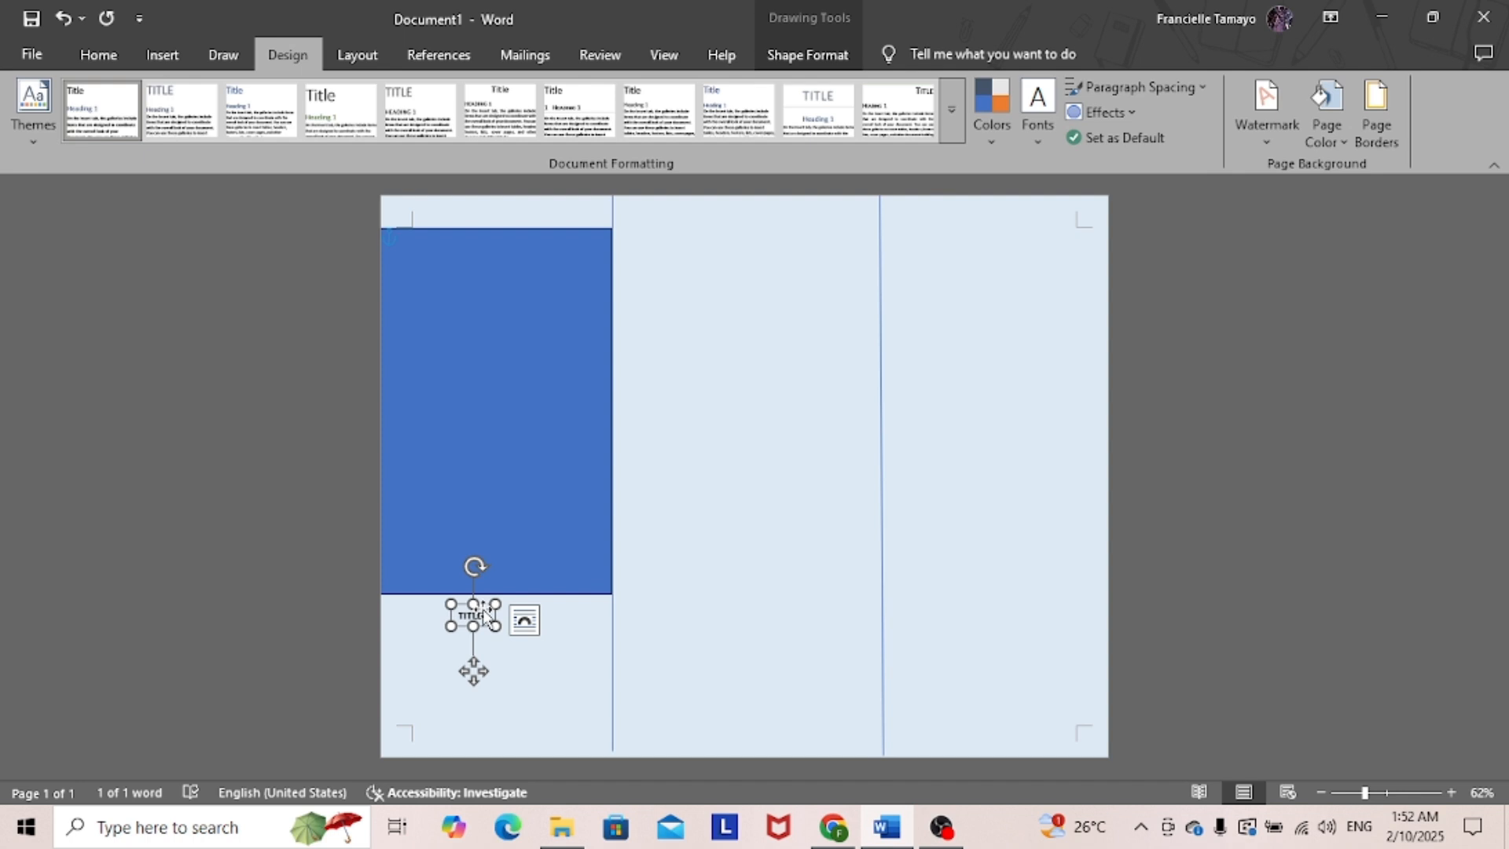
{"action": "left_click_drag", "start_coordinate": [485, 617], "coordinate": [497, 627]}
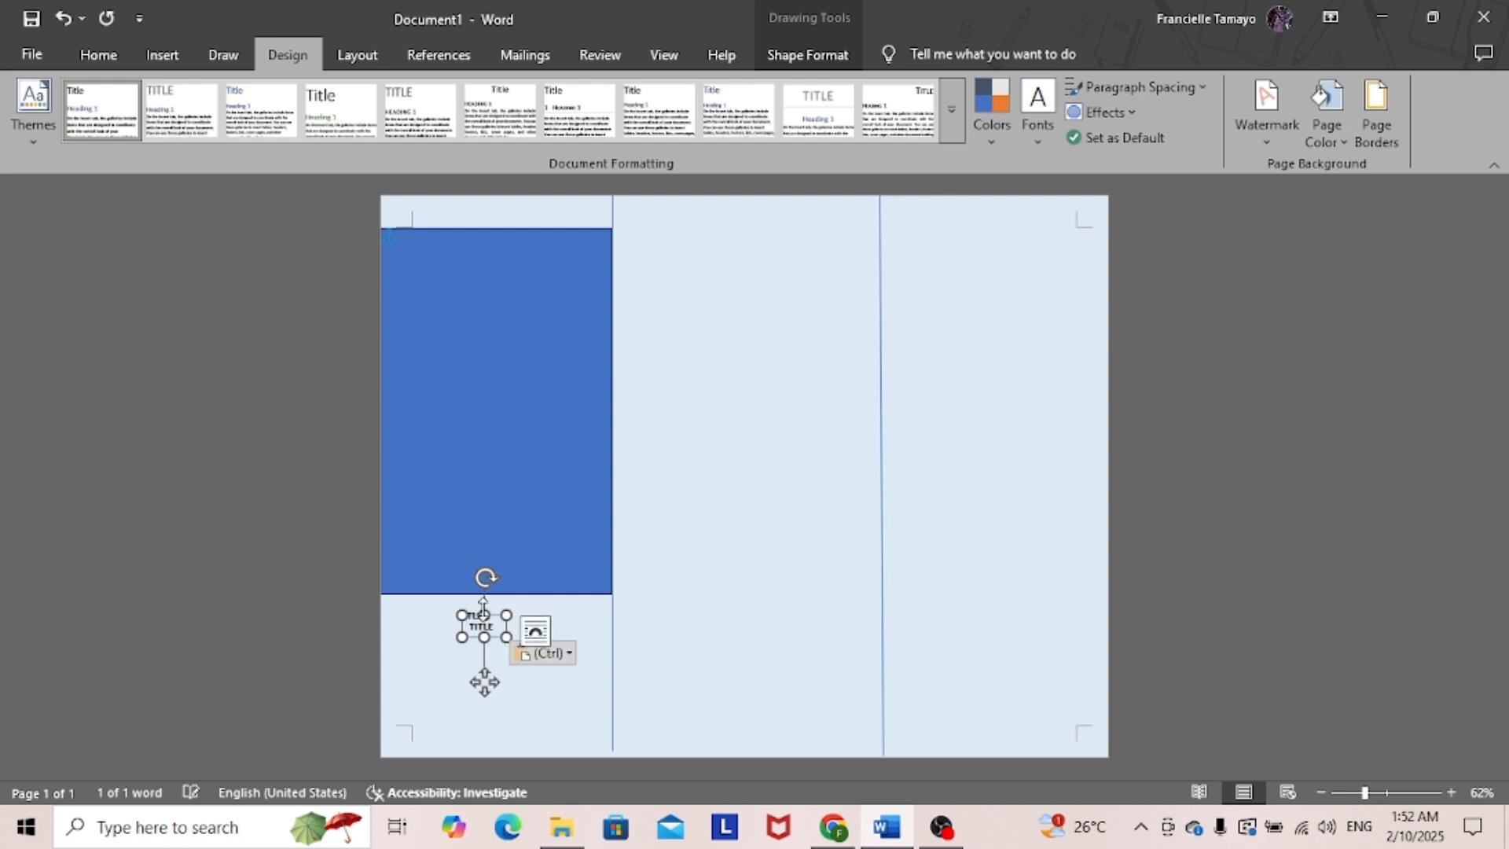
{"action": "left_click_drag", "start_coordinate": [485, 680], "coordinate": [919, 294]}
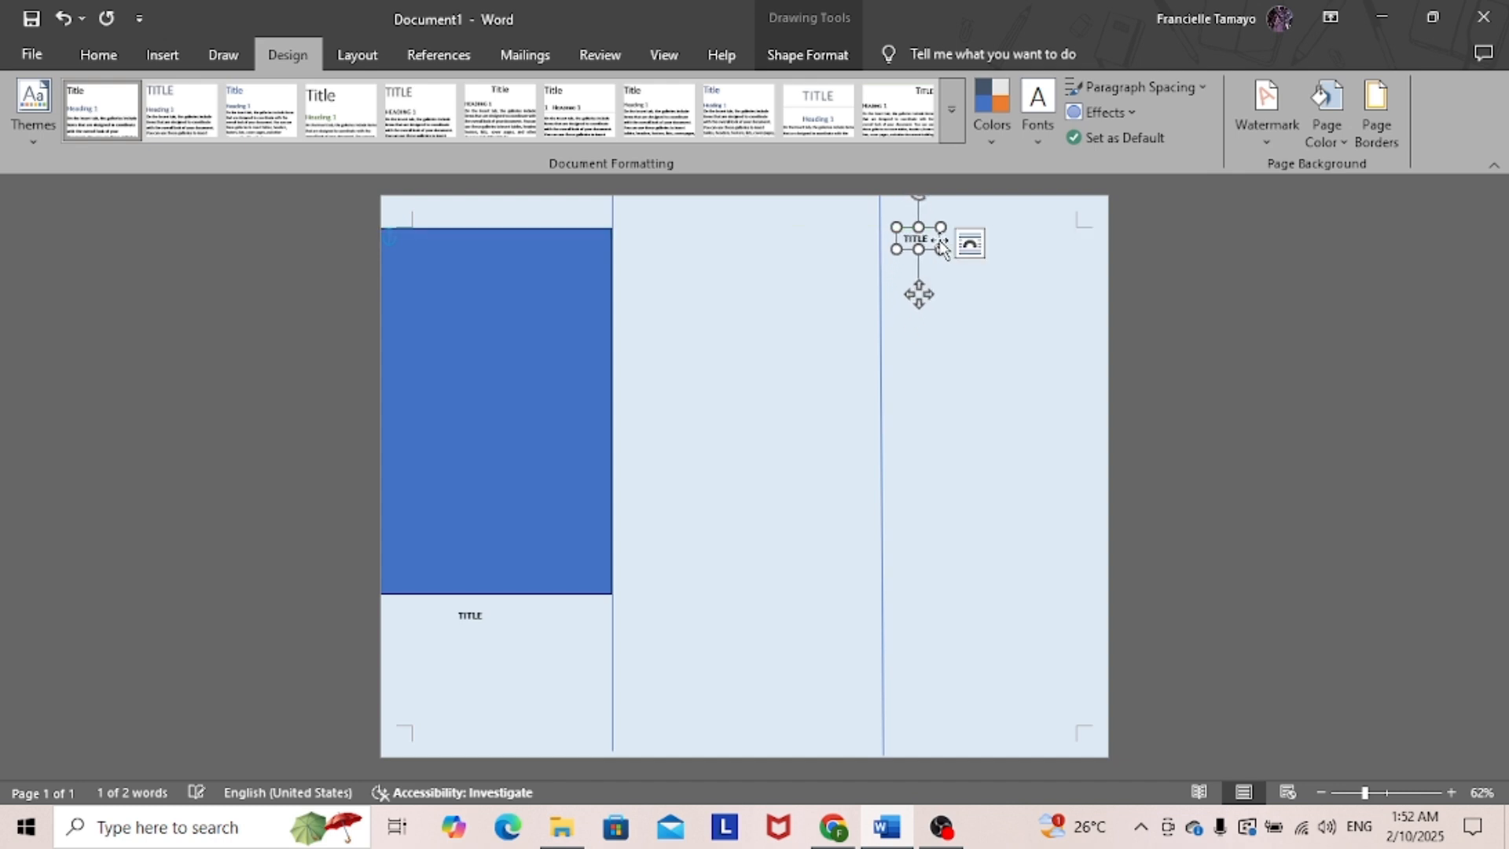
- Enlarge the copied text box to span most of the third panel's width and replace its text with "DETAILS"
{"action": "left_click_drag", "start_coordinate": [1365, 792], "coordinate": [1379, 792]}
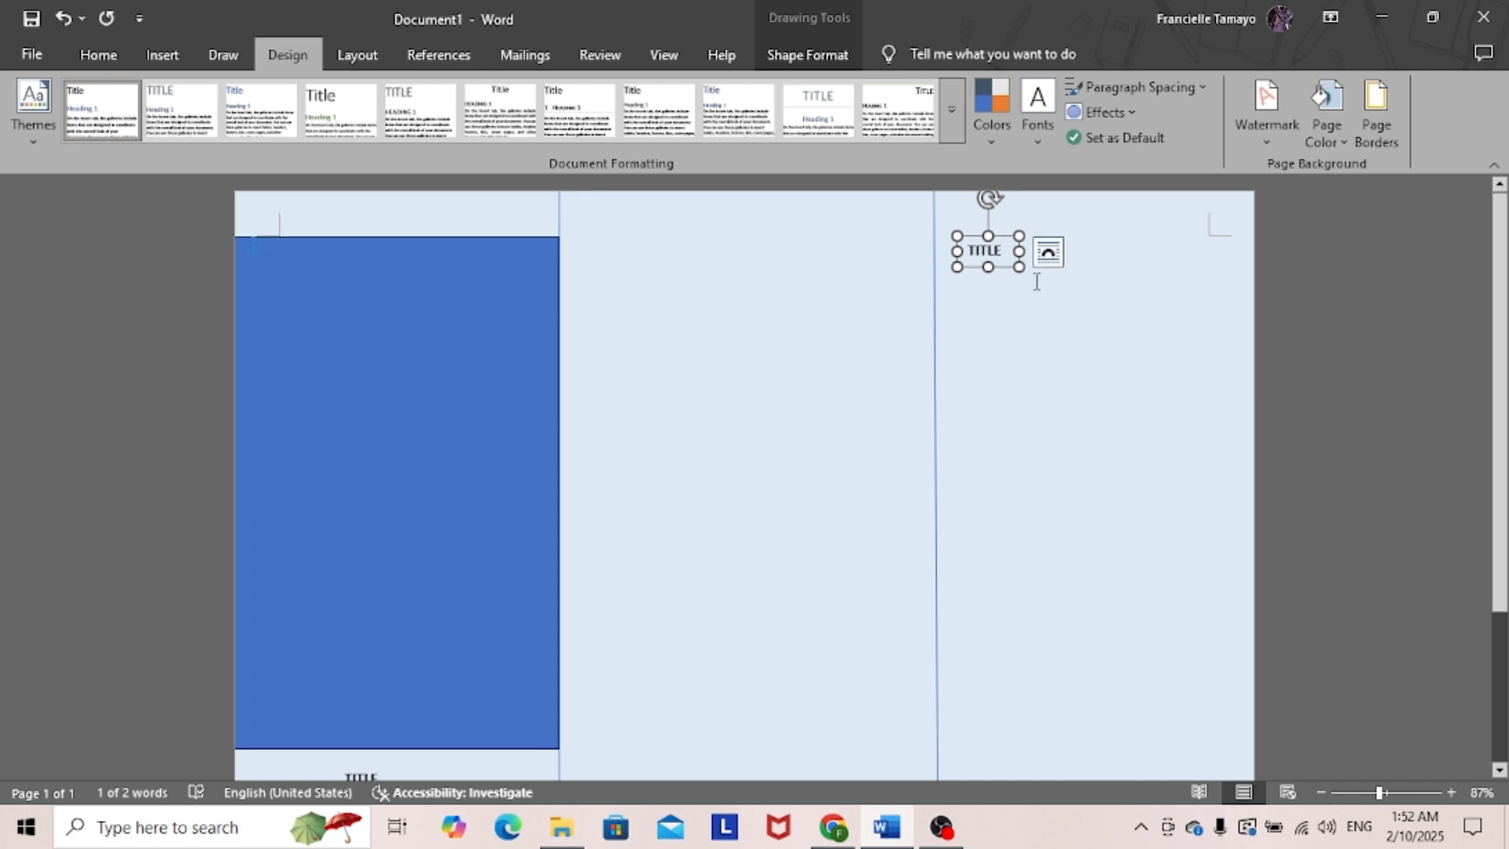
{"action": "left_click_drag", "start_coordinate": [1014, 267], "coordinate": [1187, 394]}
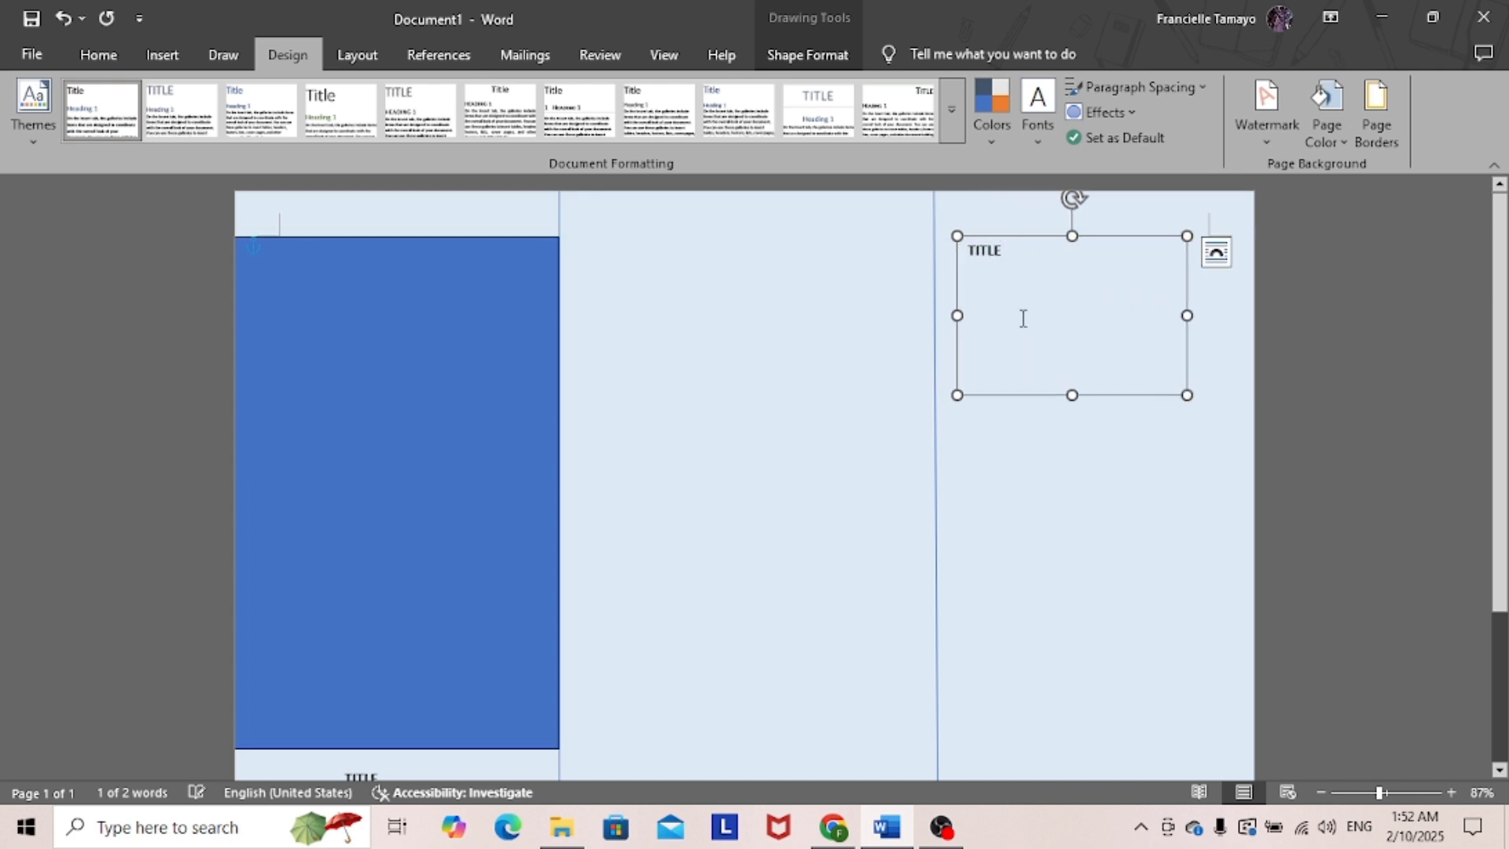
{"action": "double_click", "coordinate": [1003, 249]}
{"action": "left_click", "coordinate": [993, 250]}
{"action": "triple_click", "coordinate": [992, 253]}
{"action": "type", "text": "DETAILS"}
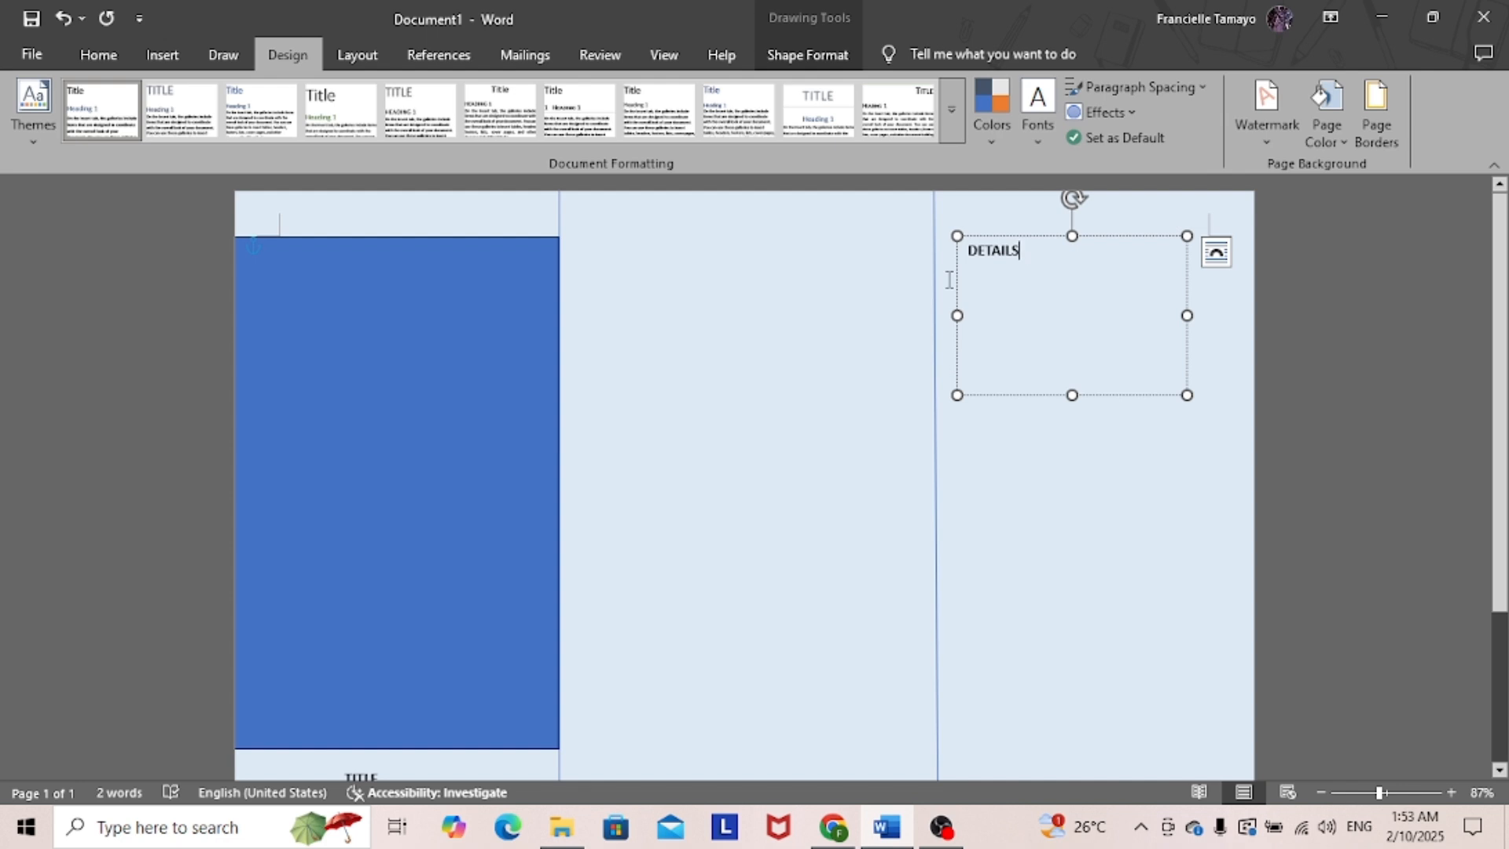
{"action": "scroll", "coordinate": [731, 390], "scroll_direction": "down", "scroll_amount": 3}
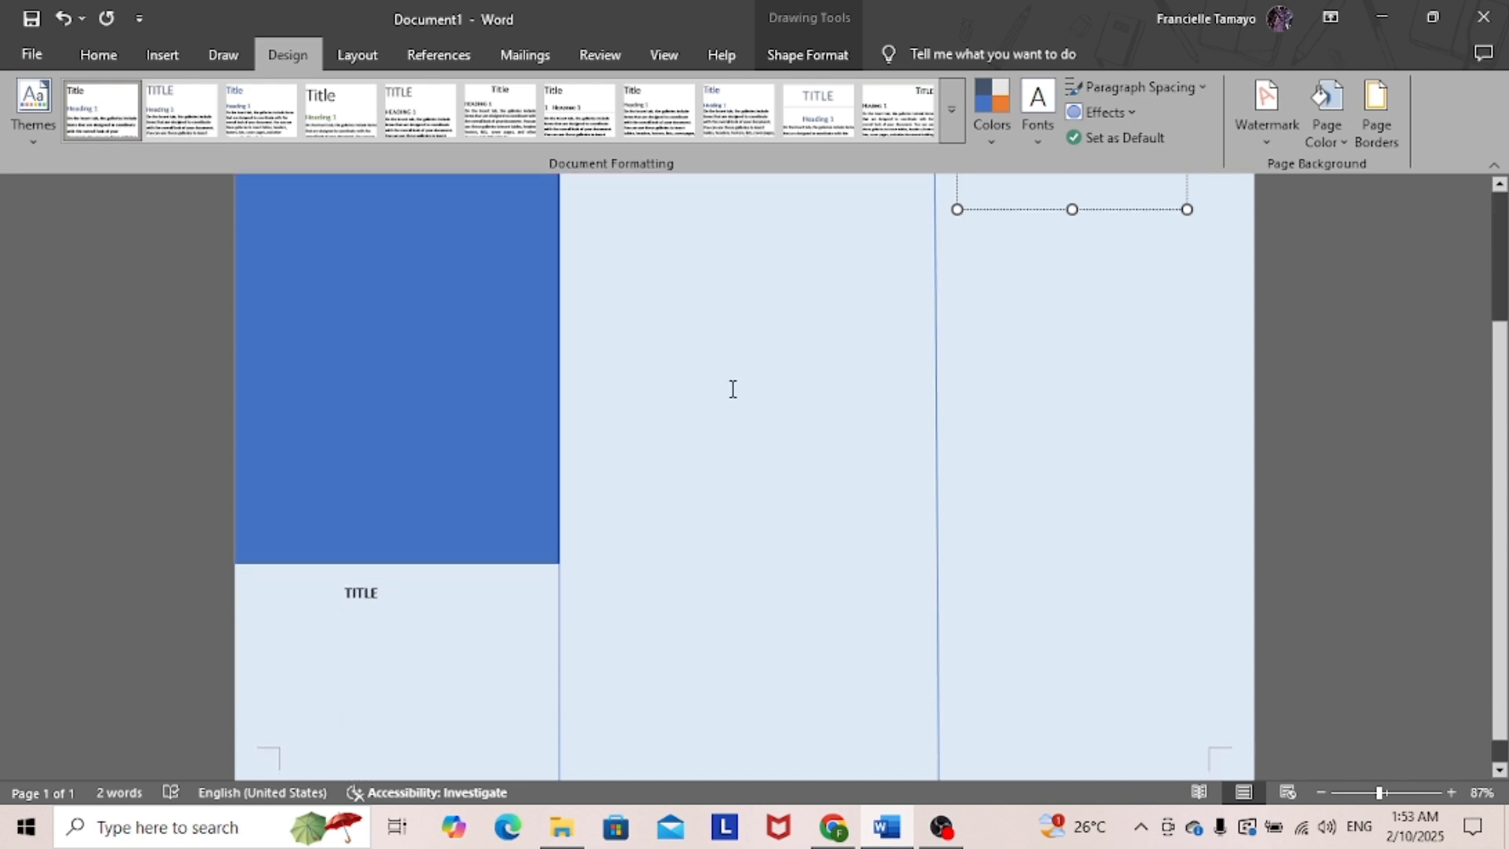
{"action": "scroll", "coordinate": [809, 557], "scroll_direction": "up", "scroll_amount": 3}
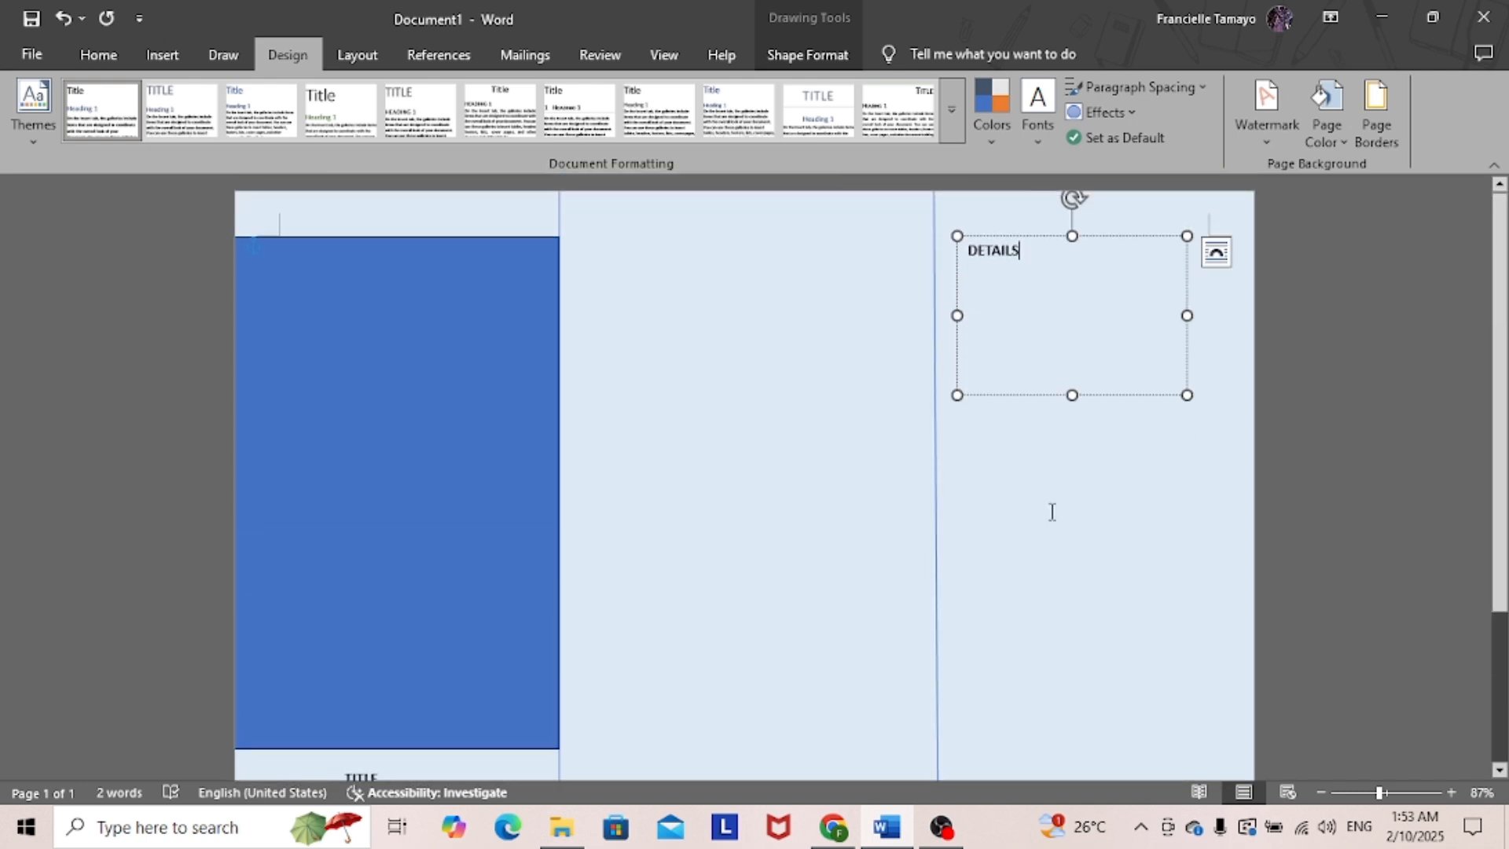
{"action": "scroll", "coordinate": [859, 549], "scroll_direction": "down", "scroll_amount": 3}
{"action": "scroll", "coordinate": [858, 549], "scroll_direction": "up", "scroll_amount": 2}
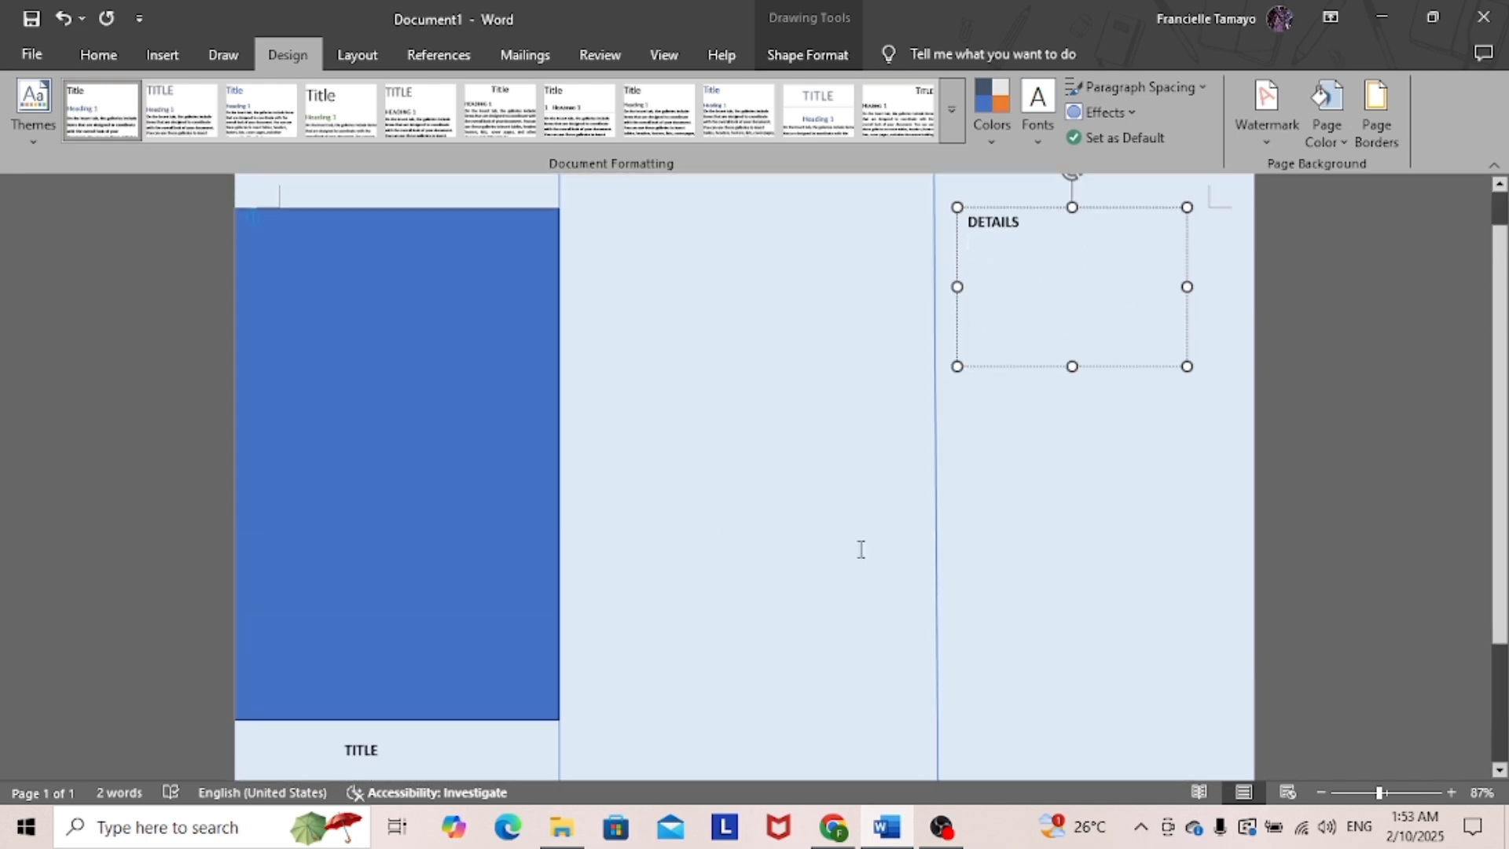
{"action": "scroll", "coordinate": [861, 549], "scroll_direction": "down", "scroll_amount": 2}
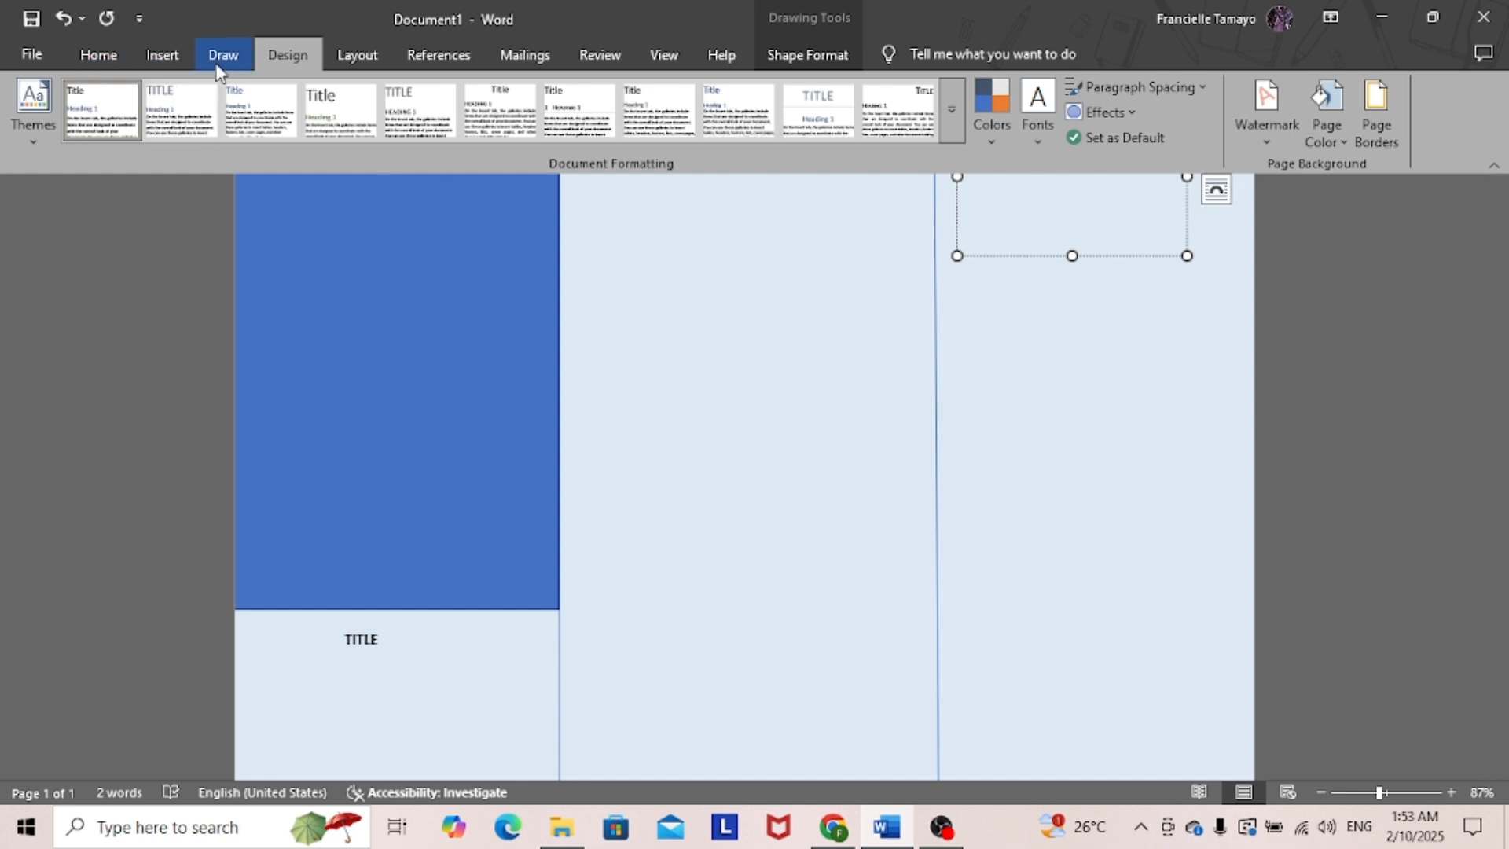
{"action": "left_click", "coordinate": [151, 51]}
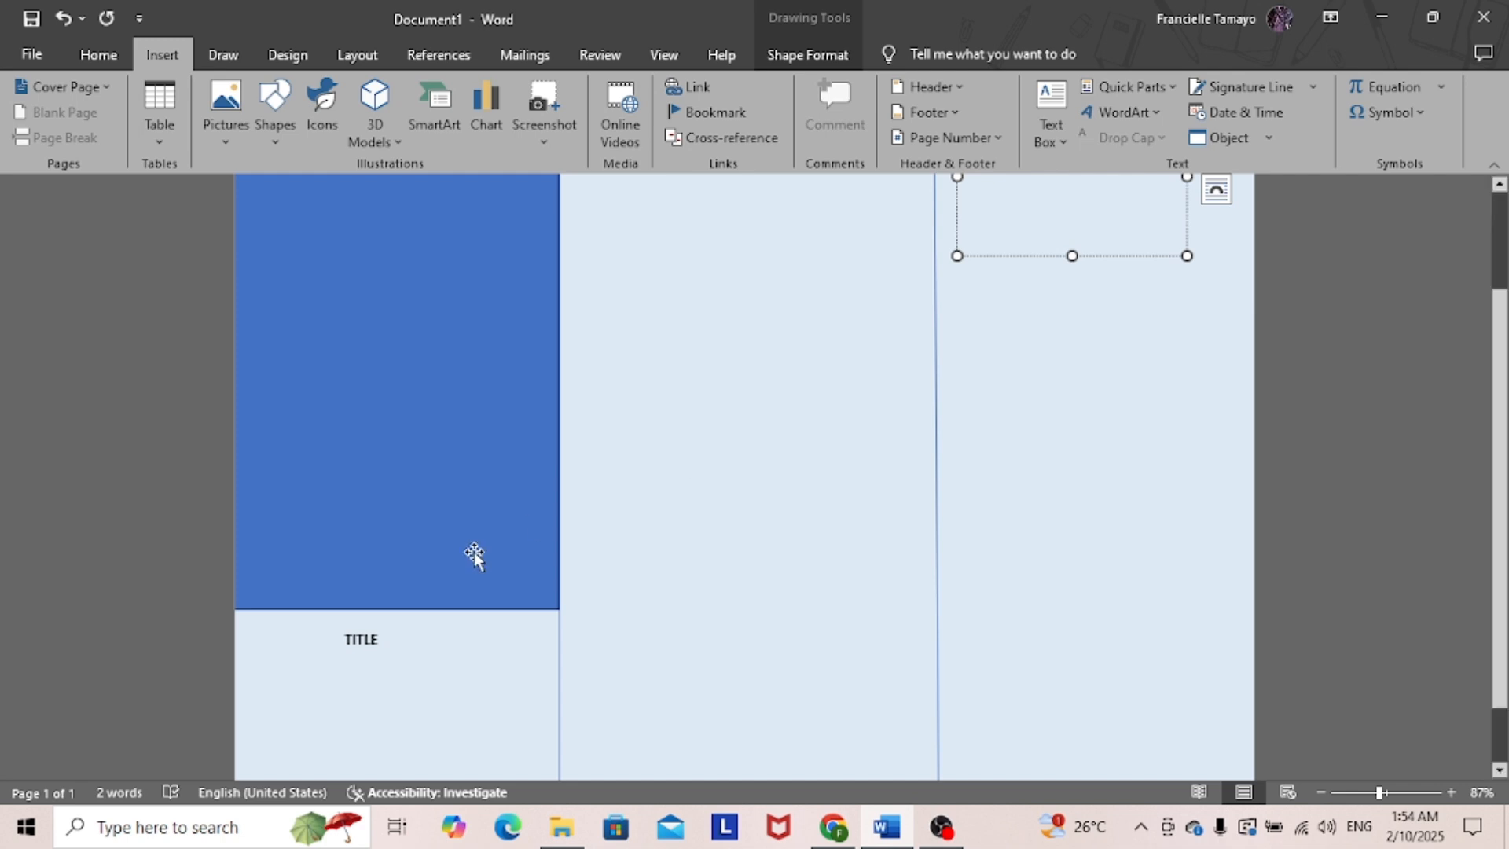
- Apply the Heading 1 style to the TITLE text box below the blue rectangle and enlarge the box to fit its text
{"action": "scroll", "coordinate": [385, 542], "scroll_direction": "down", "scroll_amount": 2}
{"action": "left_click", "coordinate": [375, 576]}
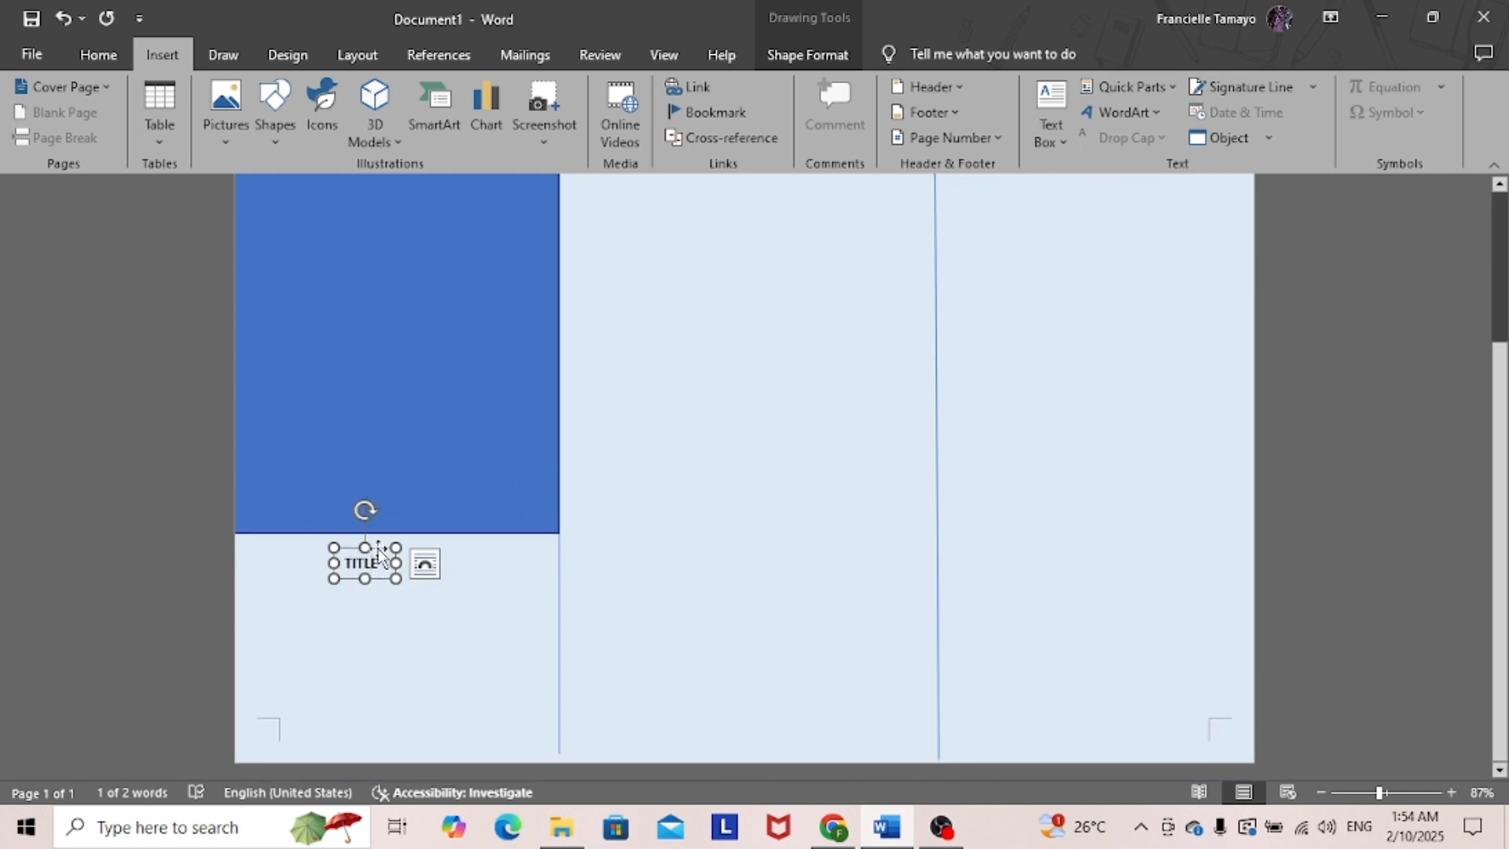
{"action": "left_click", "coordinate": [86, 56]}
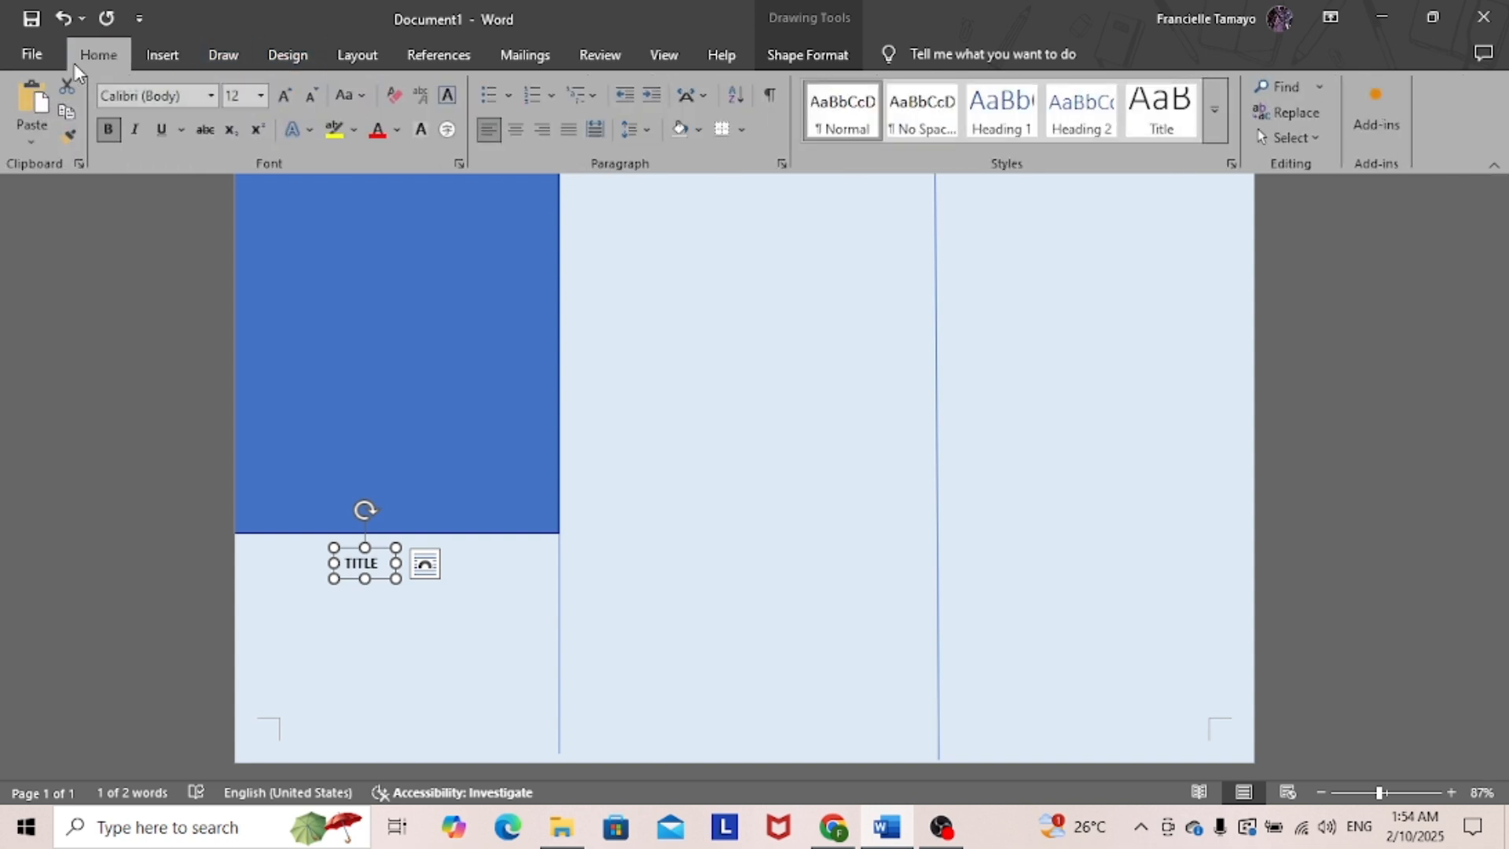
{"action": "left_click", "coordinate": [1014, 114]}
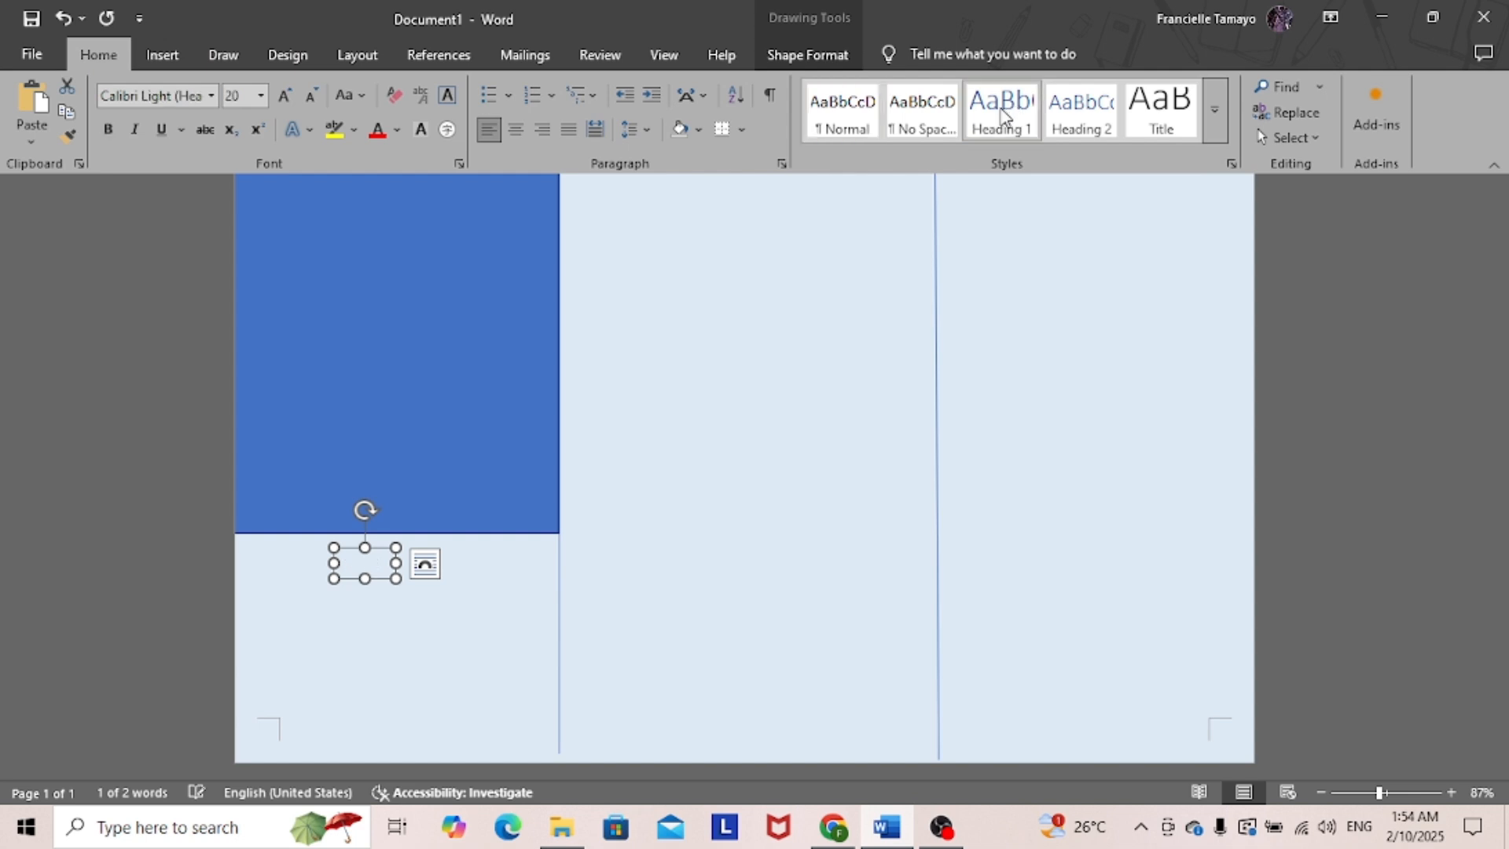
{"action": "left_click_drag", "start_coordinate": [396, 579], "coordinate": [481, 675]}
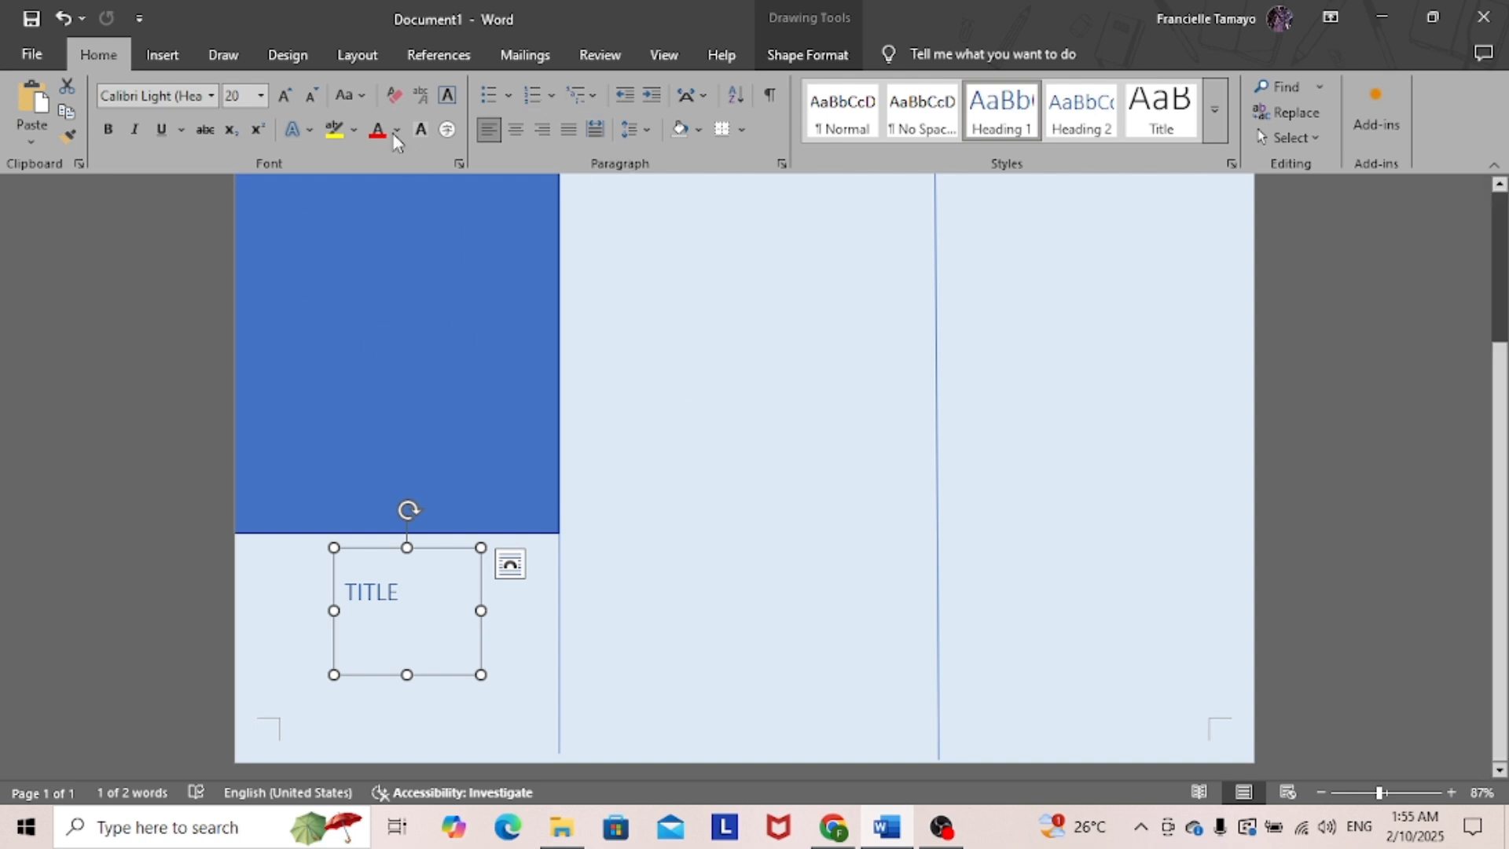
{"action": "left_click", "coordinate": [33, 56]}
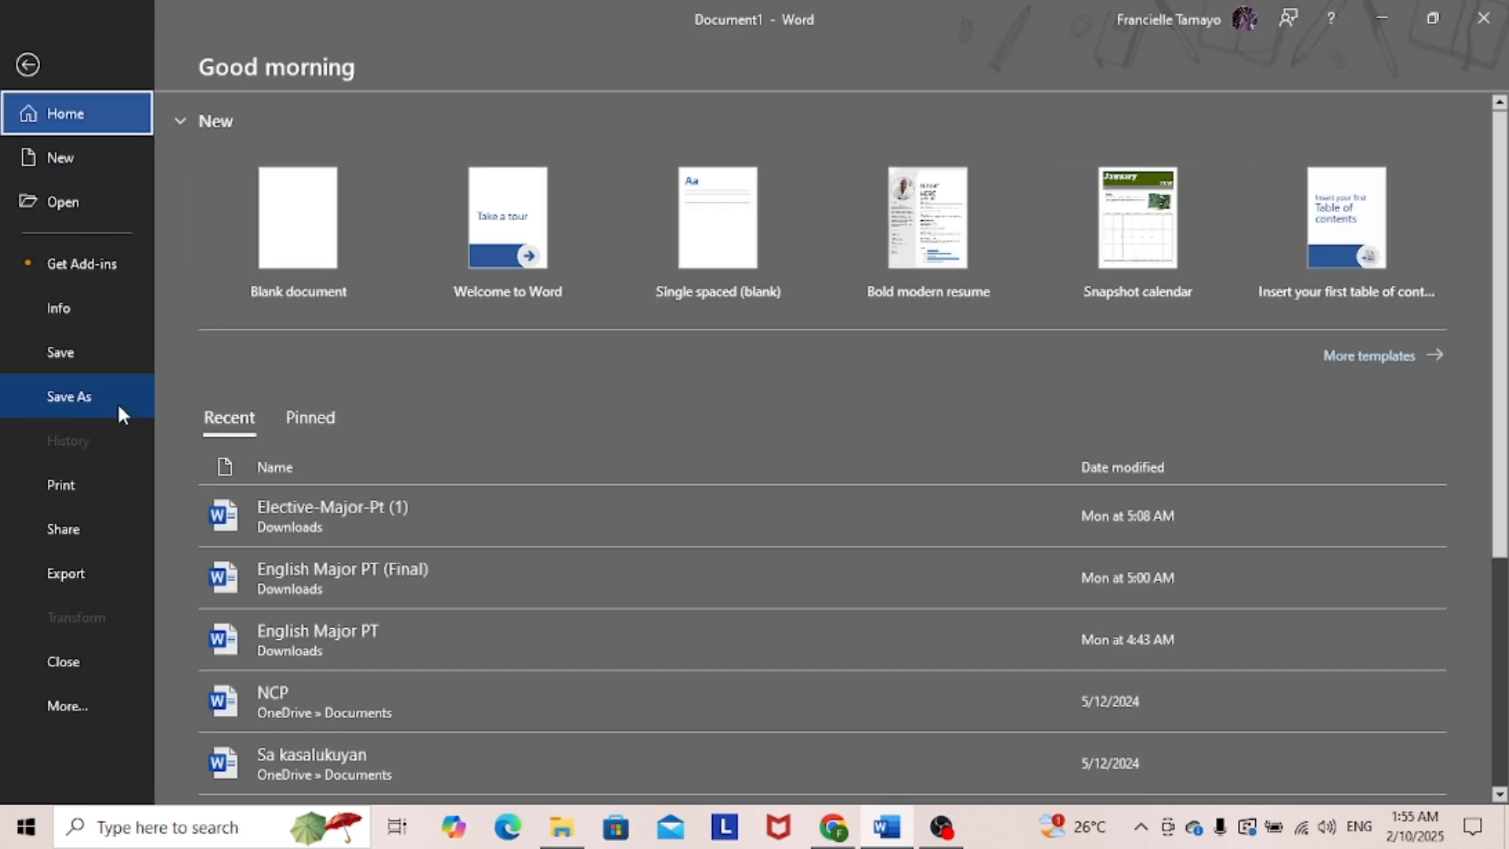
{"action": "left_click", "coordinate": [116, 403]}
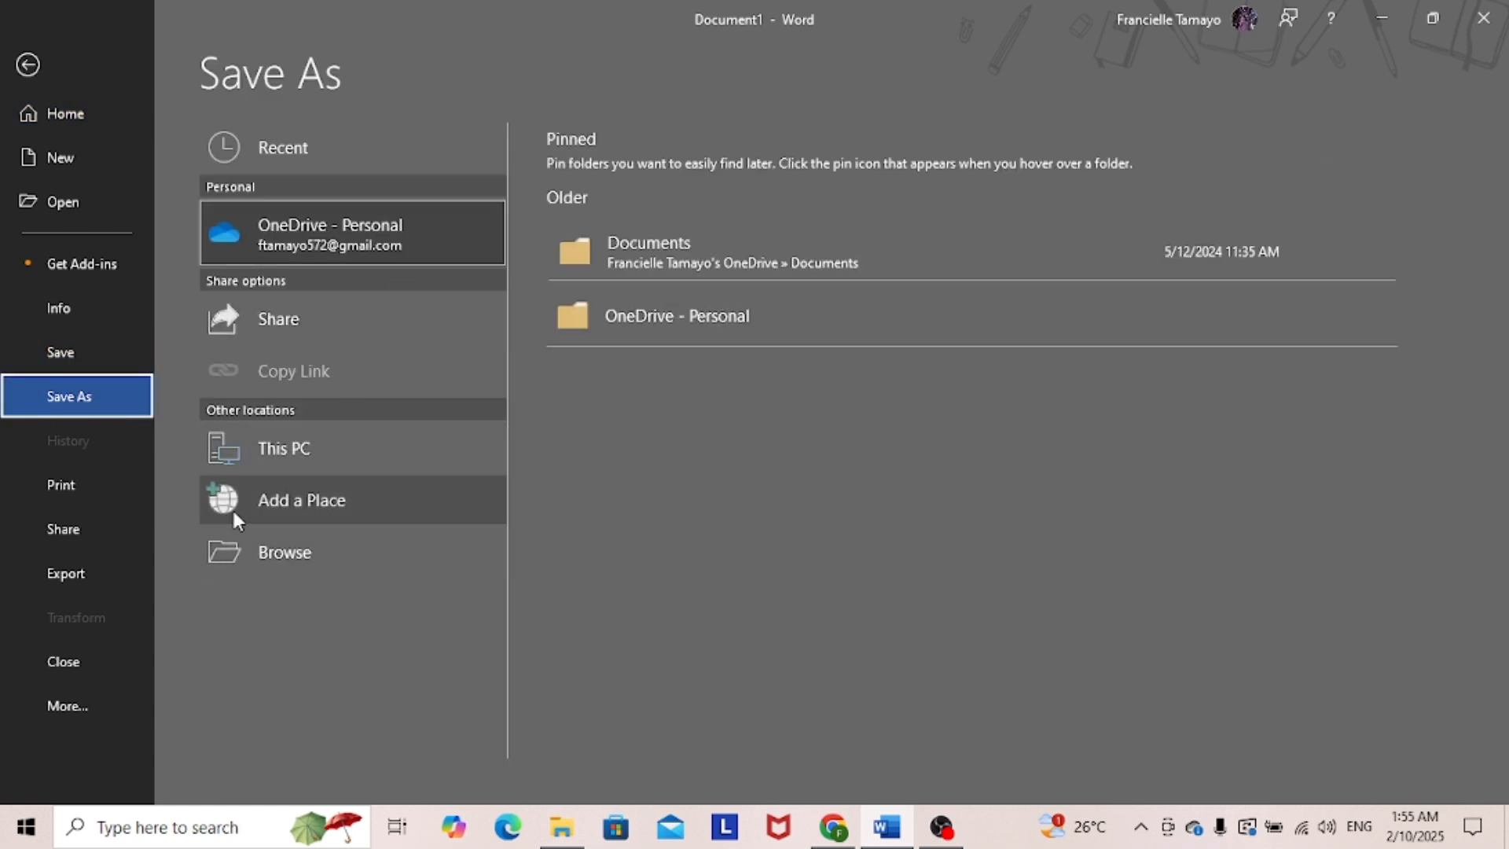
{"action": "left_click", "coordinate": [296, 552]}
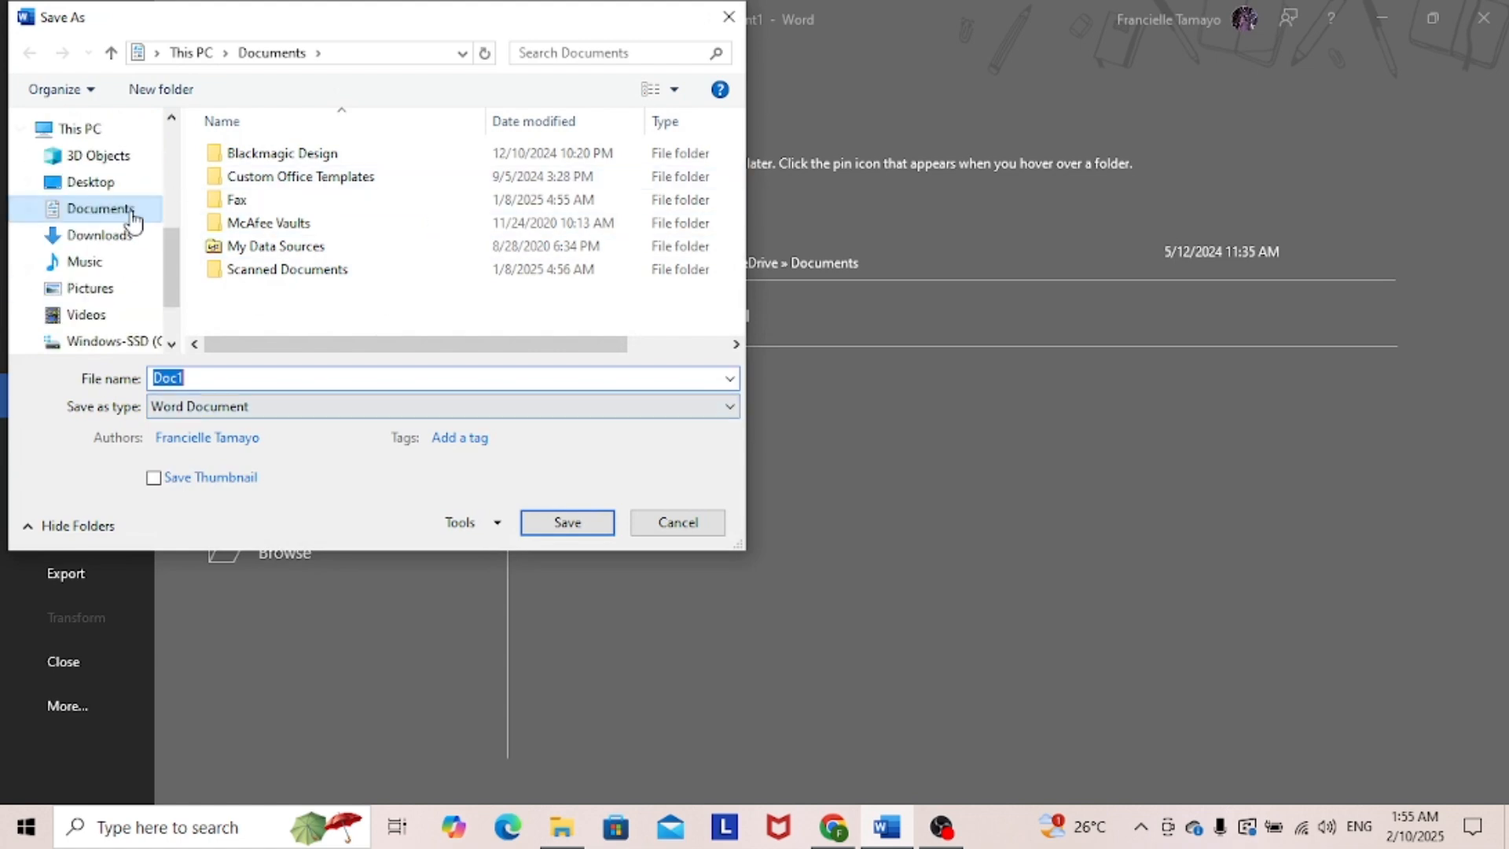
{"action": "scroll", "coordinate": [141, 271], "scroll_direction": "up", "scroll_amount": 1}
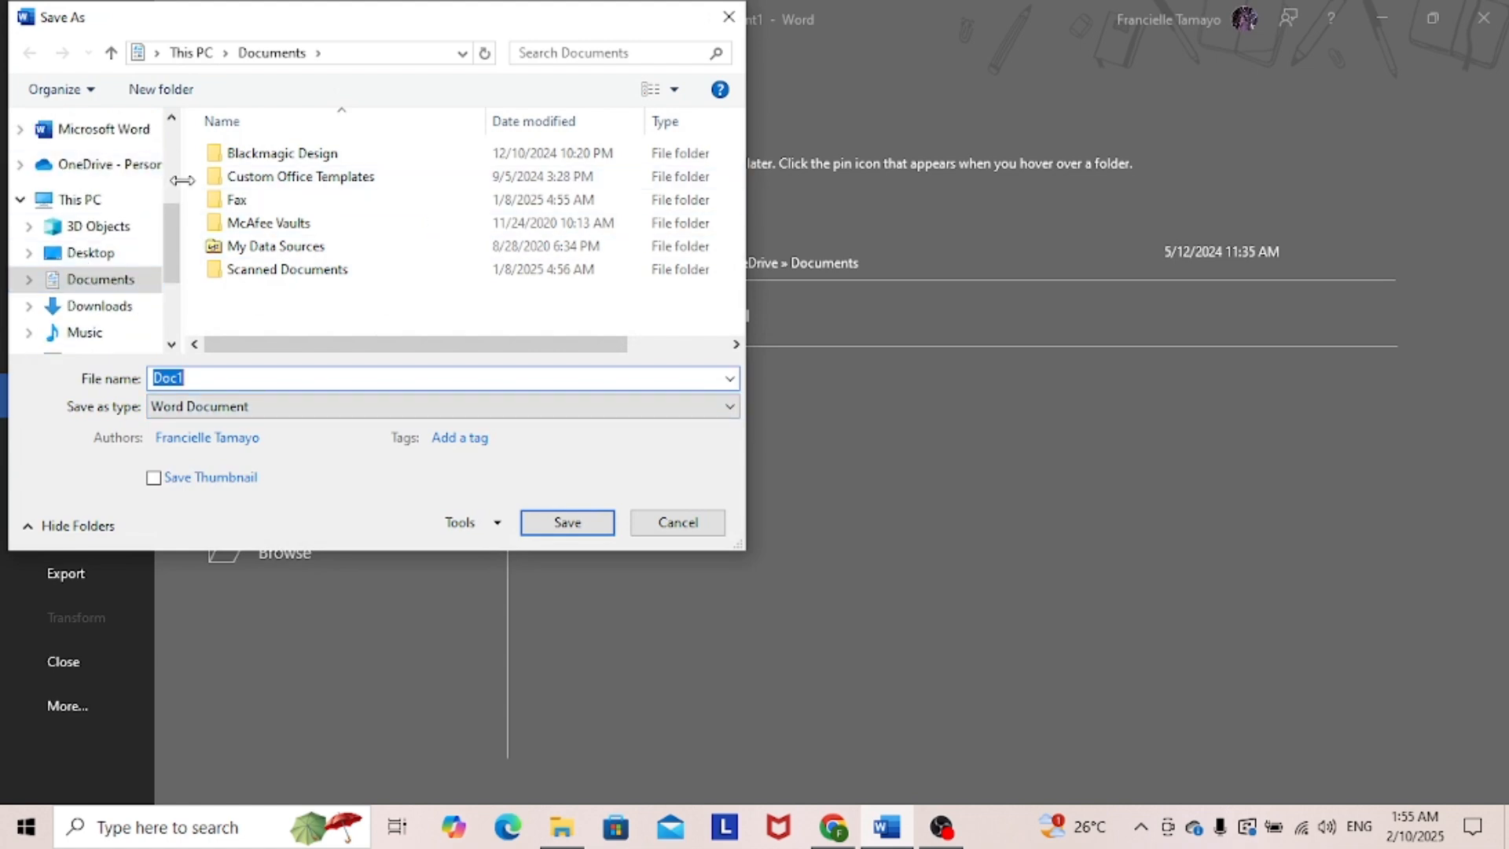
{"action": "left_click", "coordinate": [729, 16]}
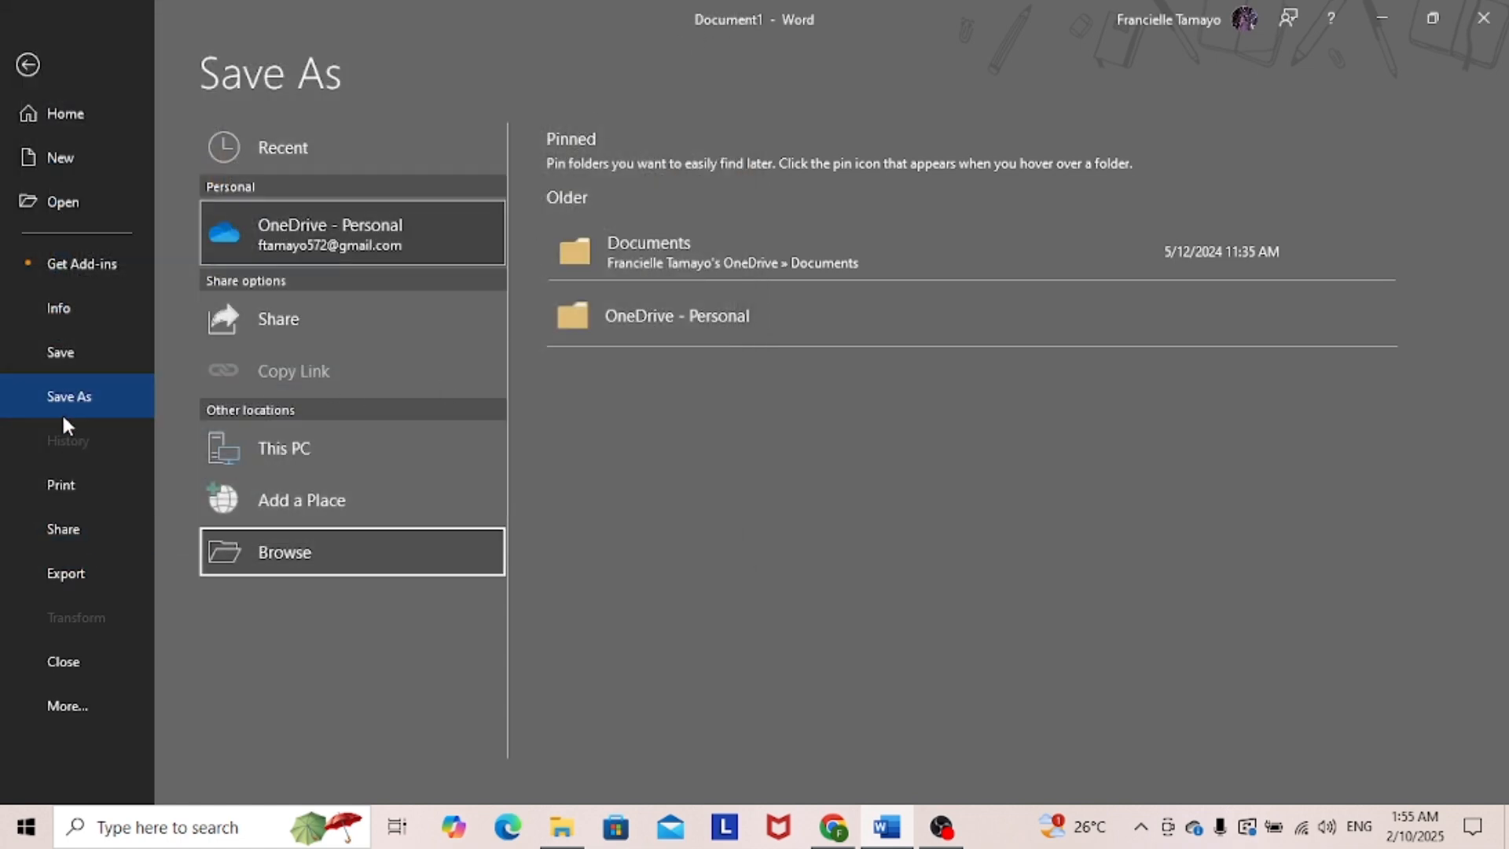
- Open the document's export options for creating a PDF/XPS file
{"action": "left_click", "coordinate": [94, 583]}
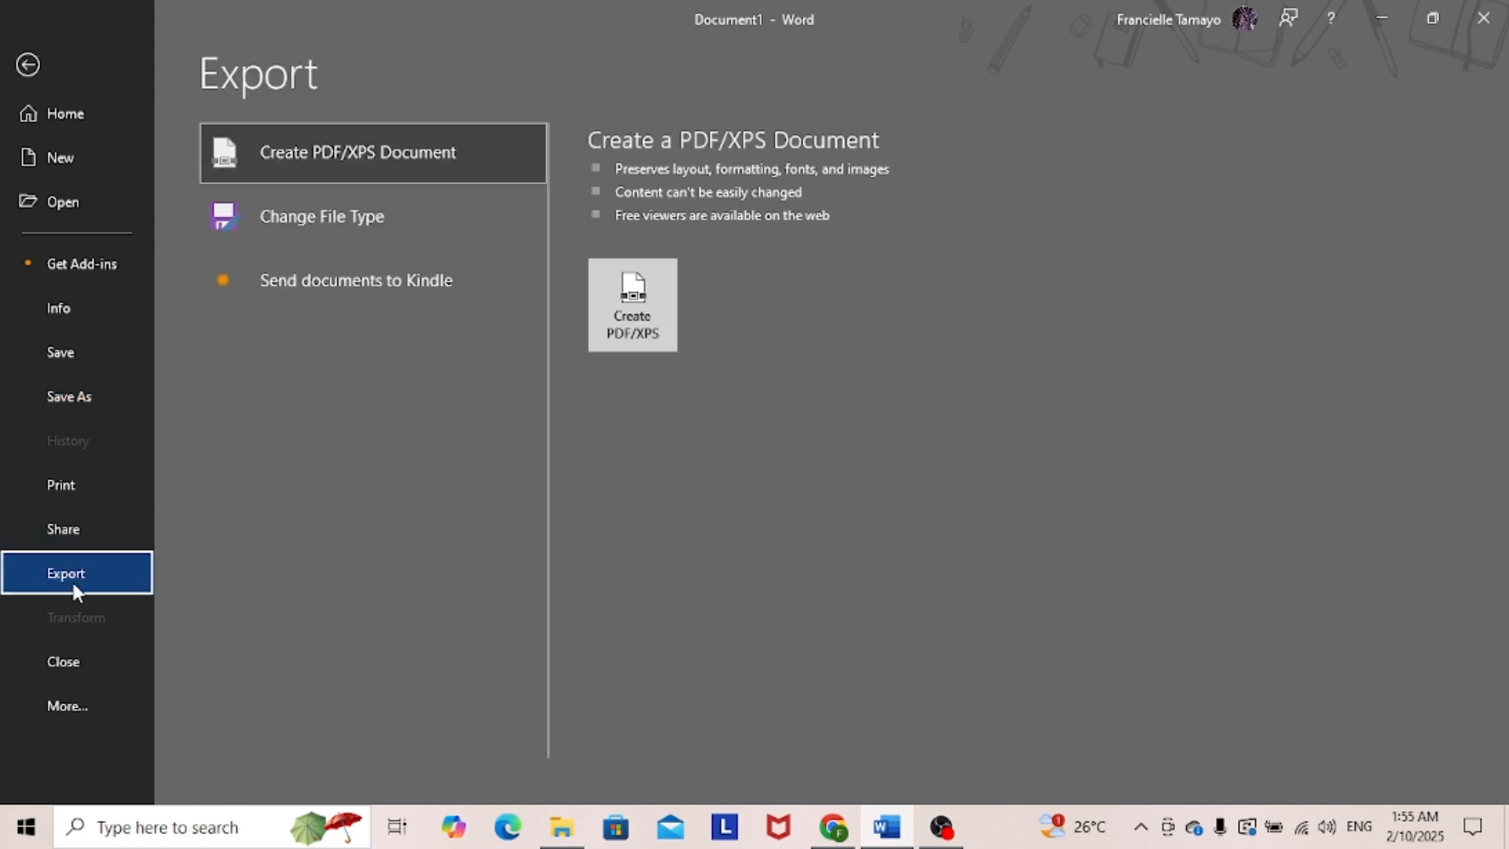